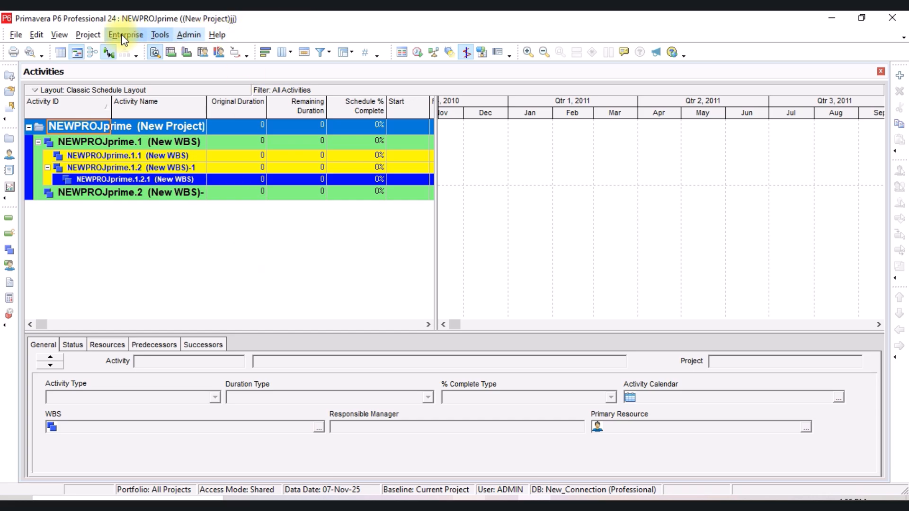
Open the User Preferences and review the time units, dates and currency settings
left_click(37, 35)
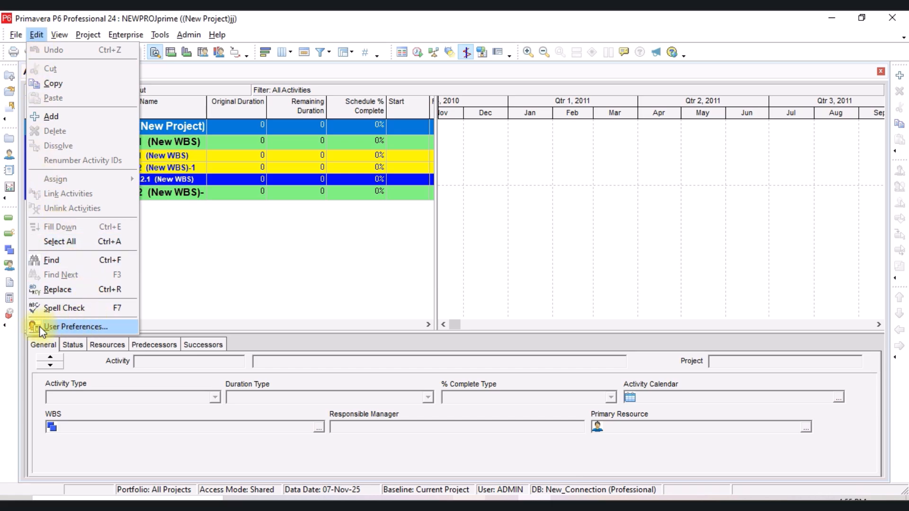
left_click(113, 323)
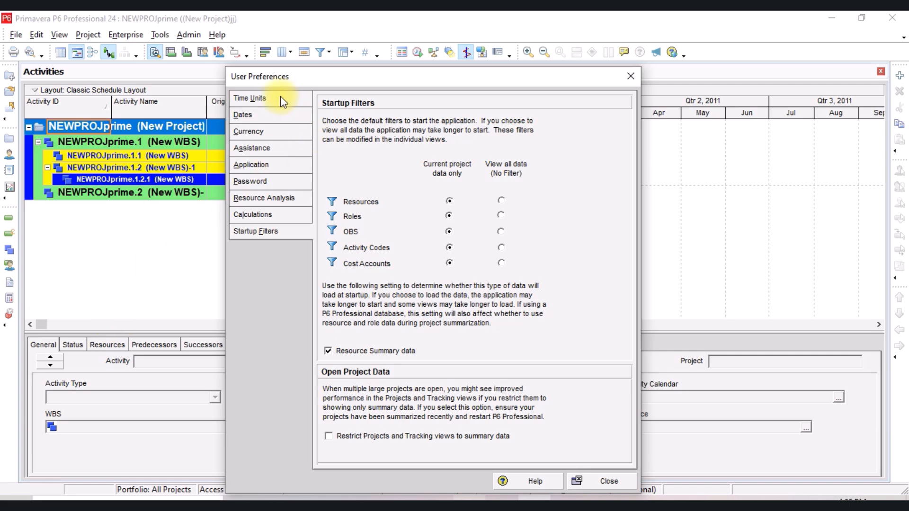
left_click(249, 98)
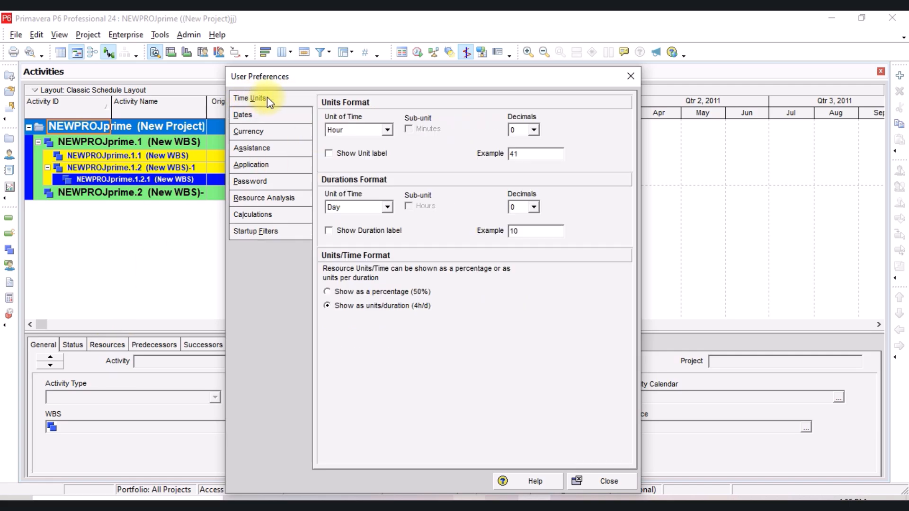
left_click(262, 114)
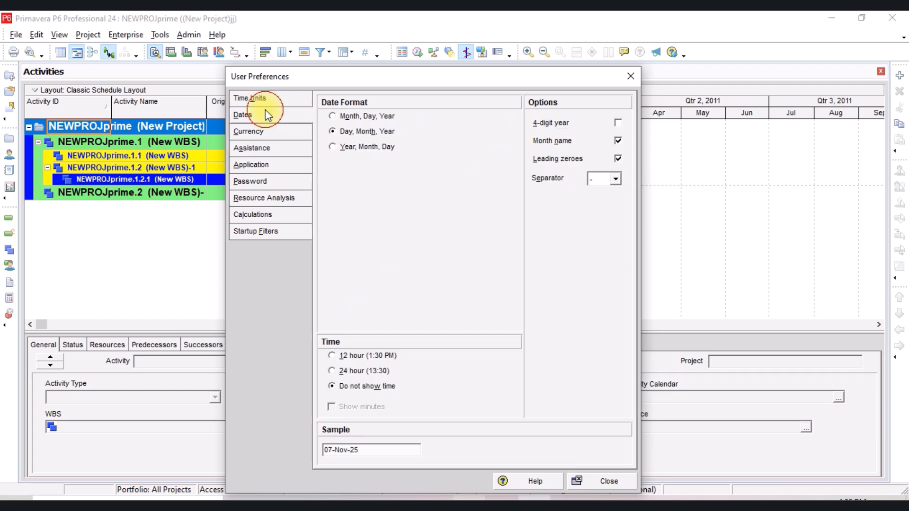
left_click(268, 133)
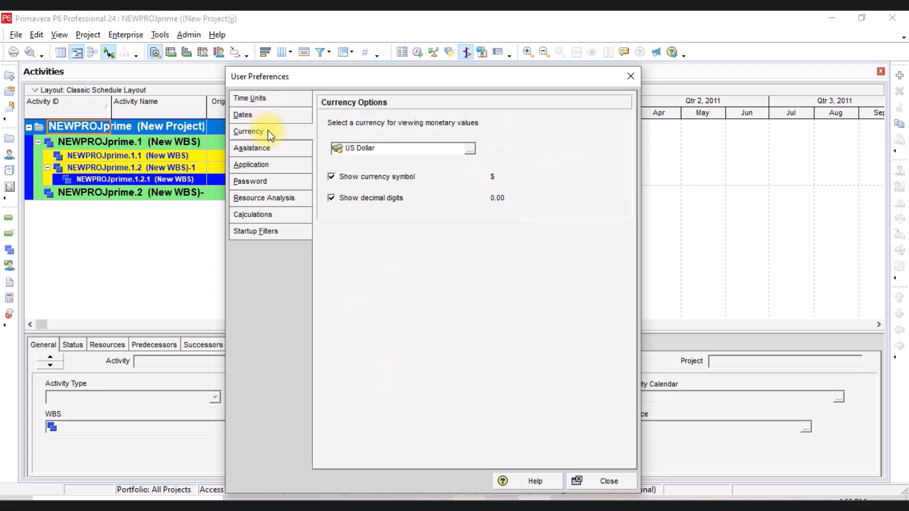
Set the Units Format to Day with 2 decimals, the unit label shown and the Hours sub-unit enabled
left_click(251, 98)
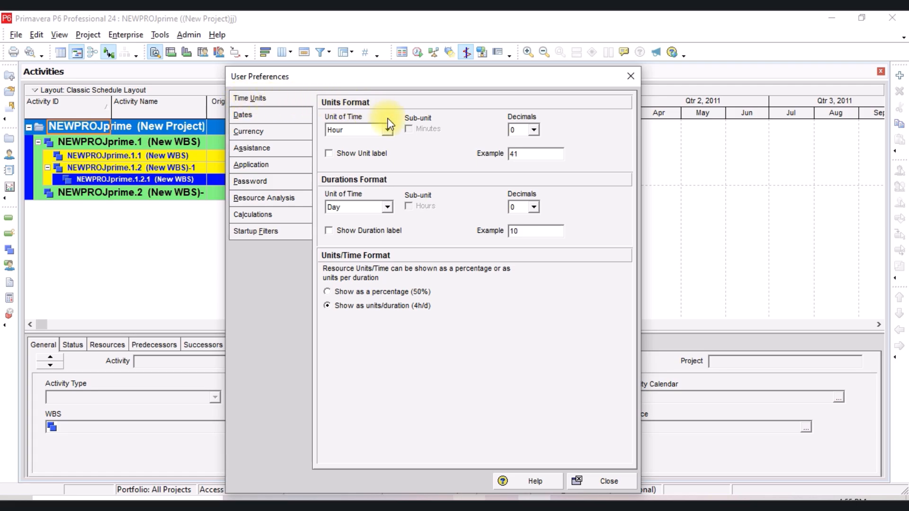
left_click(369, 136)
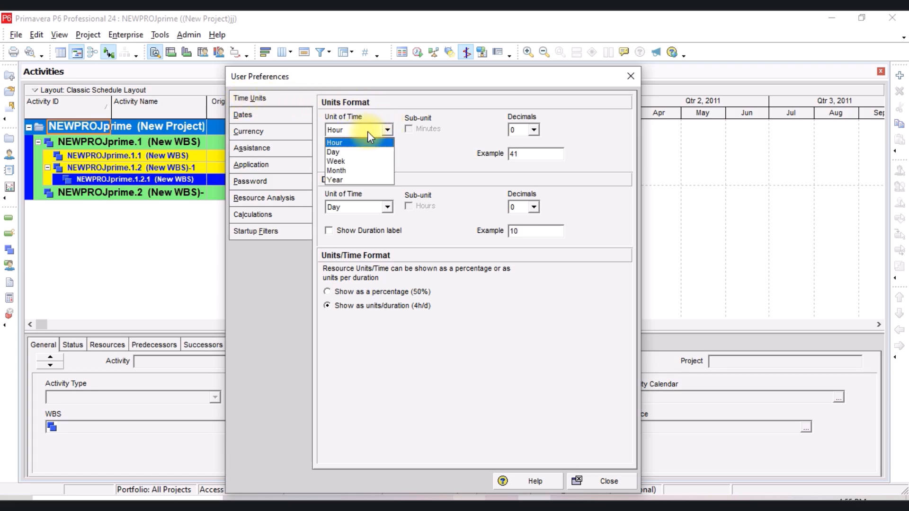
left_click(351, 151)
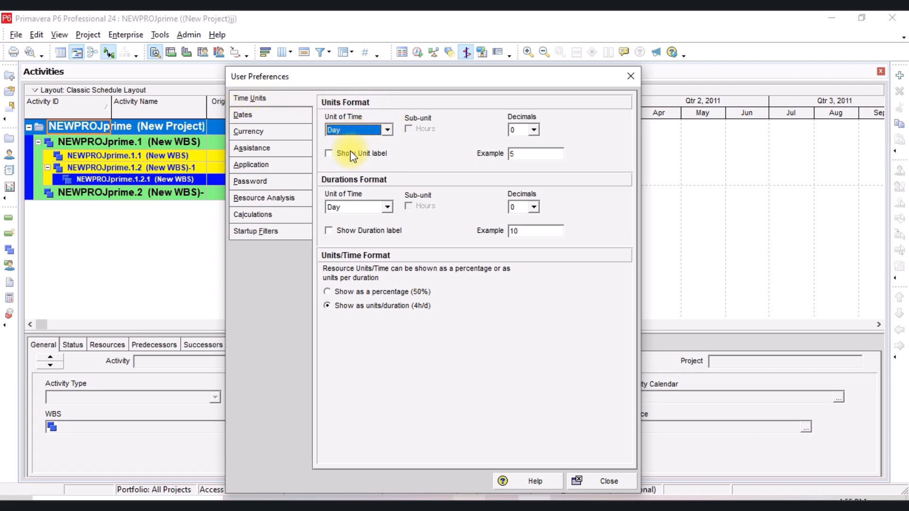
left_click(533, 130)
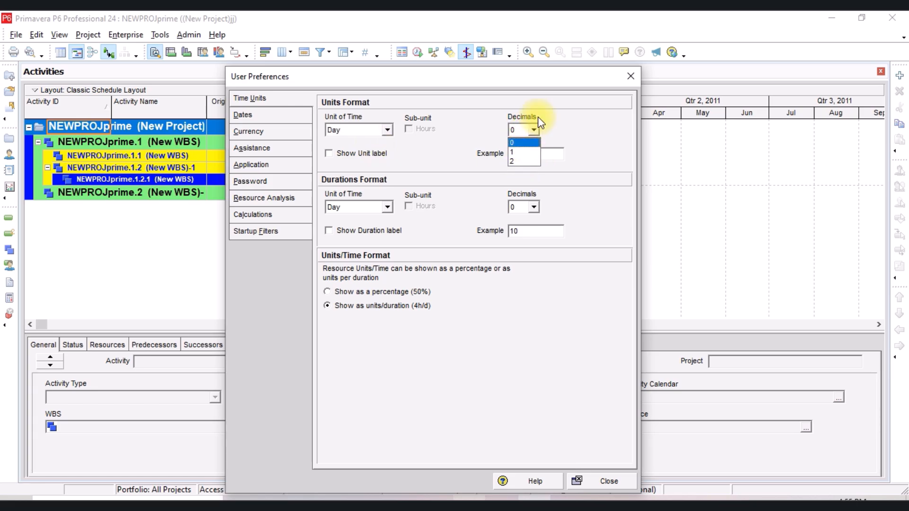
left_click(521, 163)
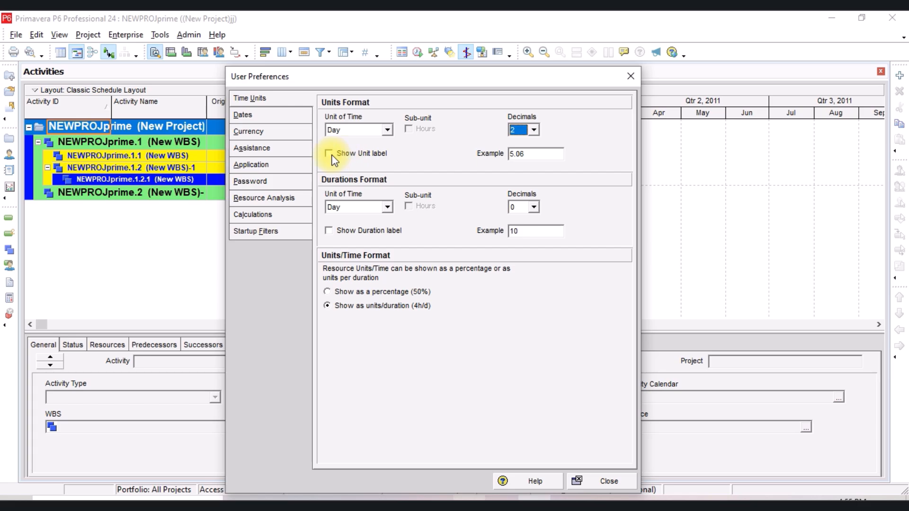
left_click(346, 153)
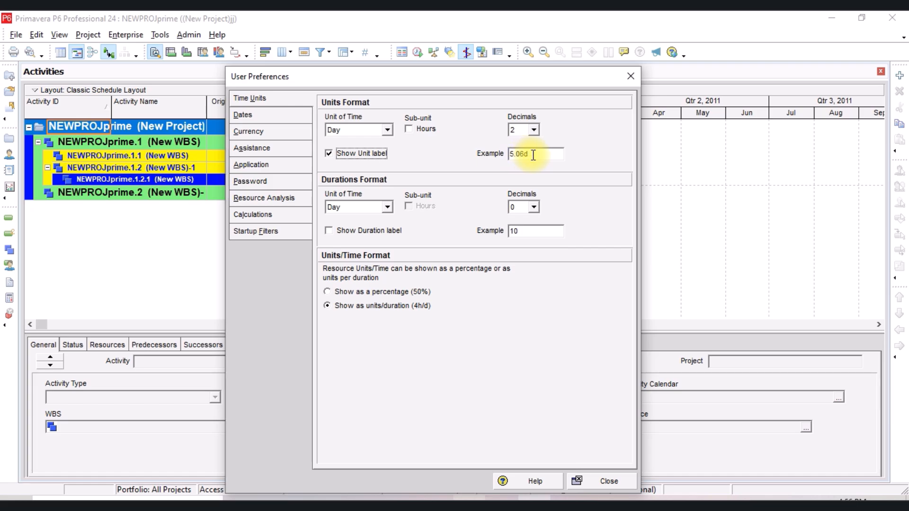
left_click(409, 129)
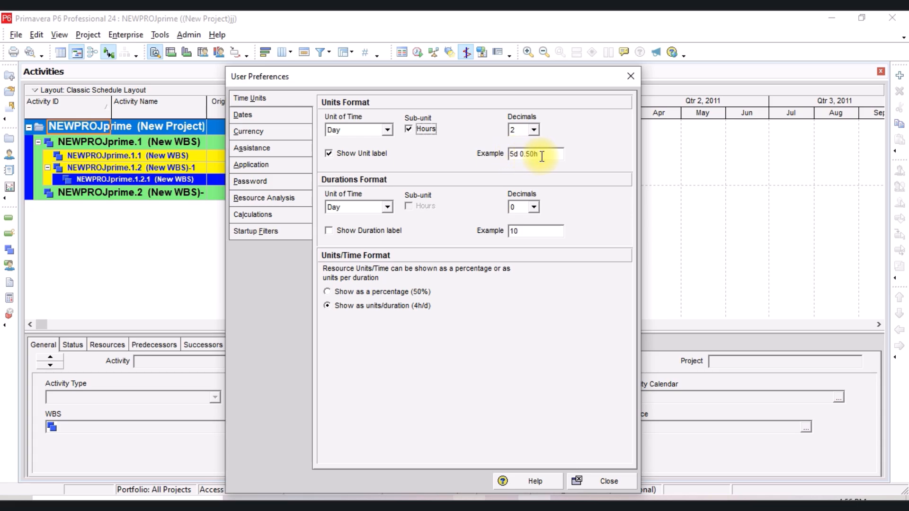
Set the Durations Format to Day with 2 decimals, the duration label shown and the Hours sub-unit enabled
left_click(379, 207)
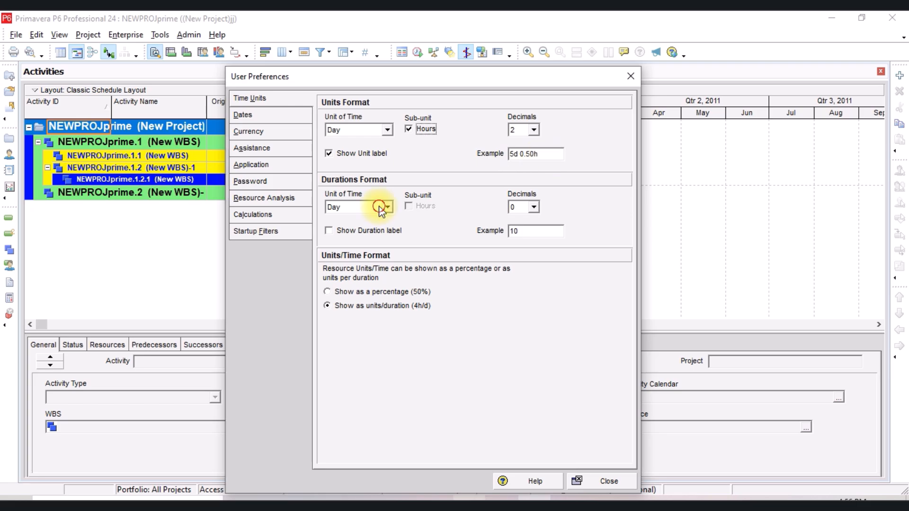
left_click(379, 208)
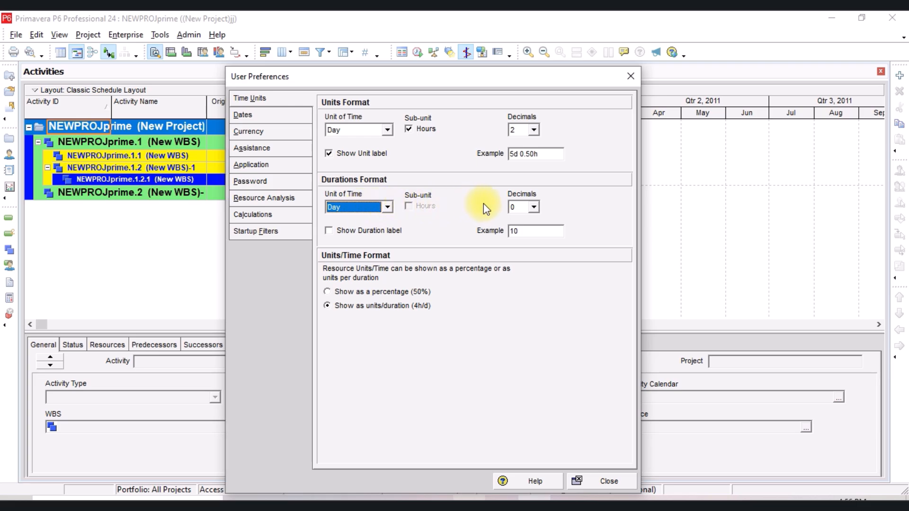
left_click(527, 203)
left_click(528, 235)
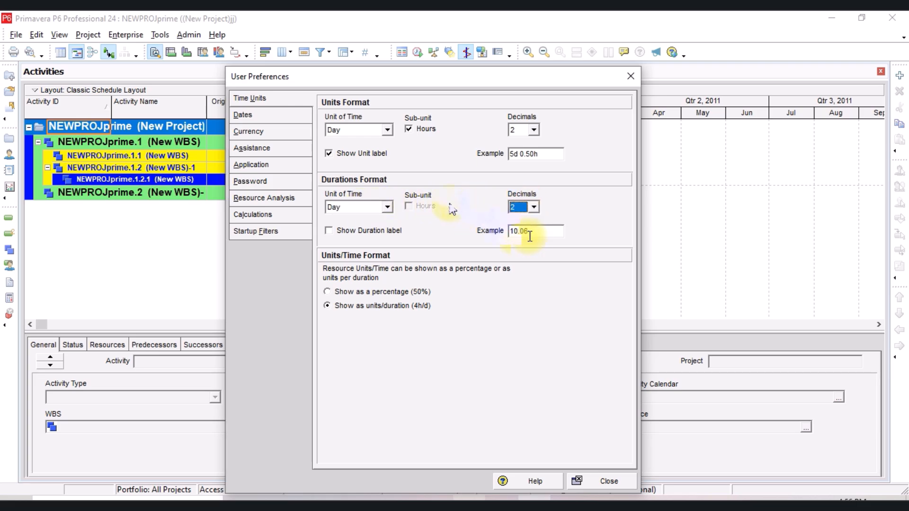
left_click(352, 231)
left_click(346, 230)
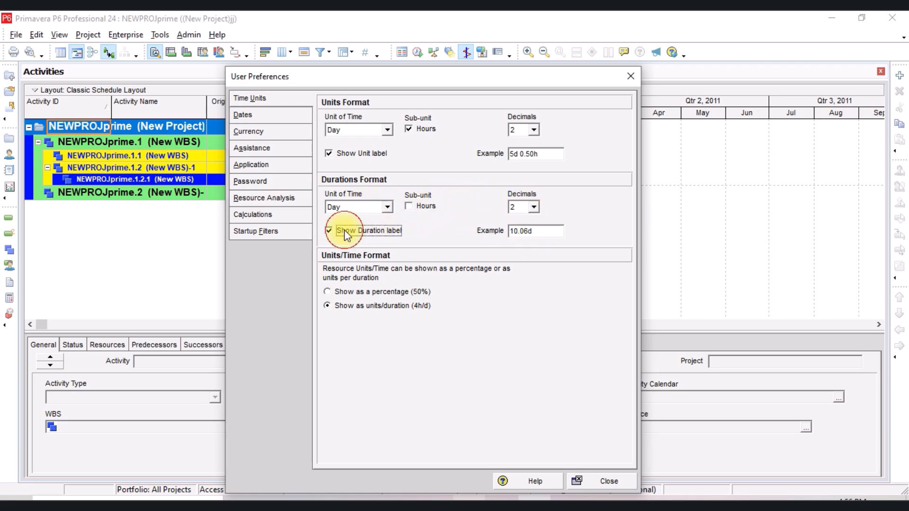
left_click(409, 206)
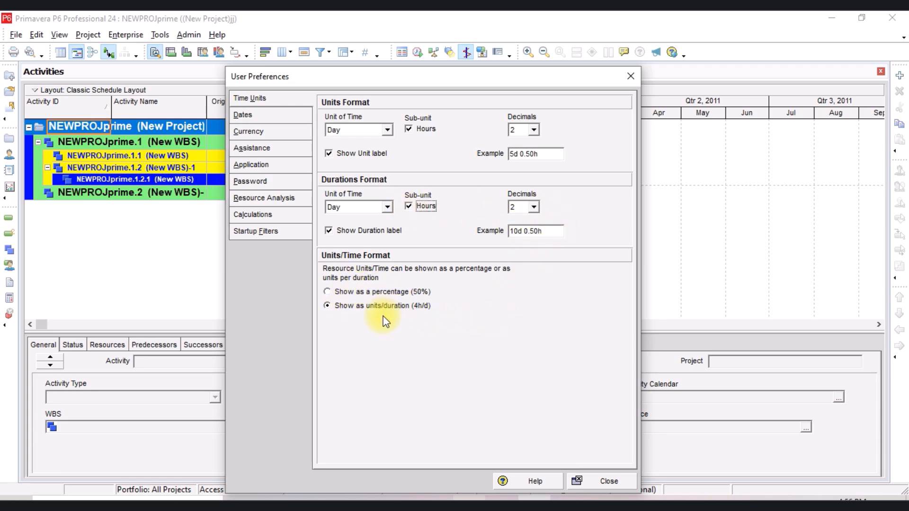
Set the date format to Day, Month, Year and display the time as 12 hour without minutes
left_click(254, 116)
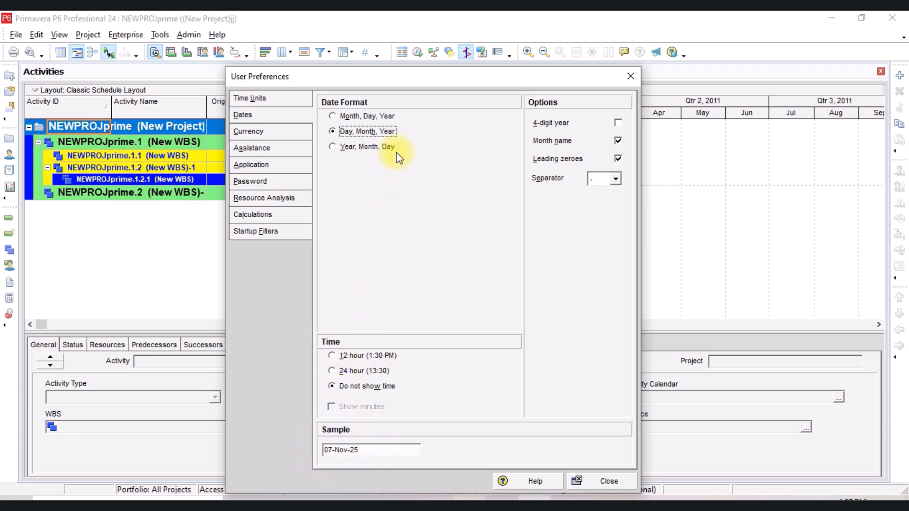
left_click(365, 147)
left_click(367, 131)
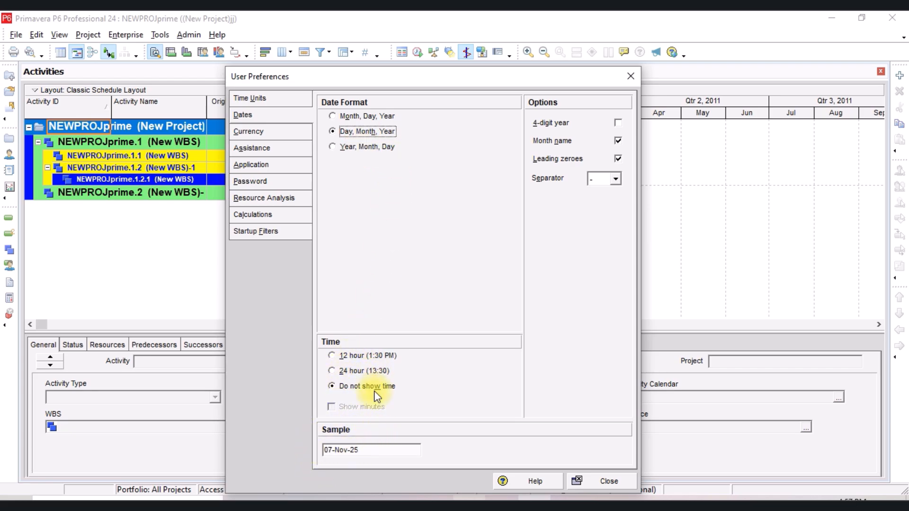
left_click(350, 356)
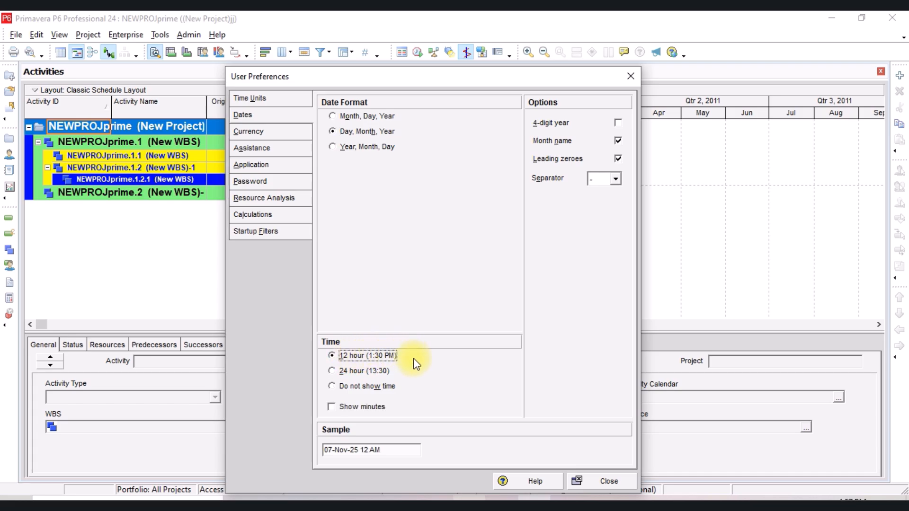
left_click(349, 371)
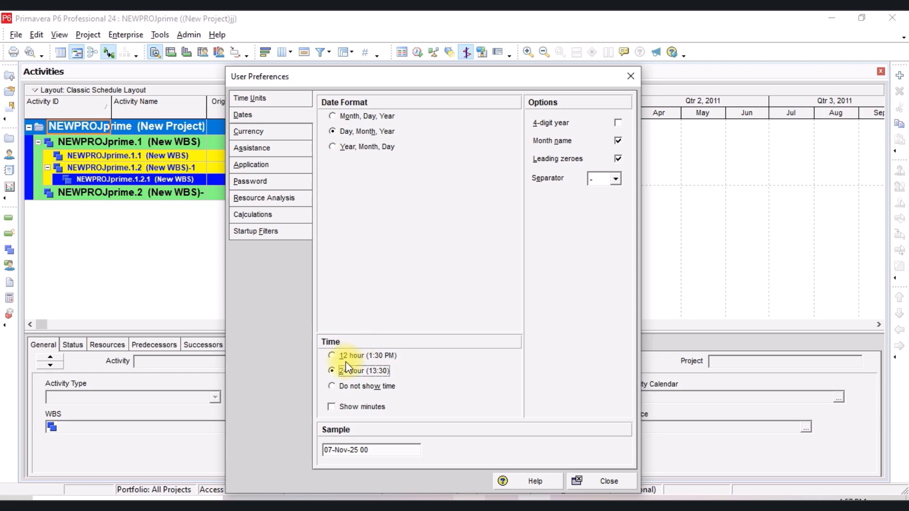
left_click(348, 356)
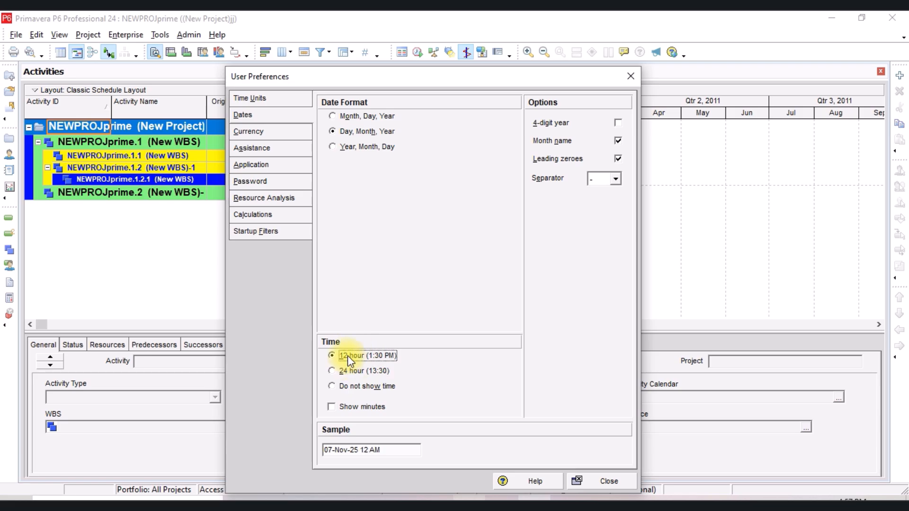
left_click(333, 408)
left_click(332, 407)
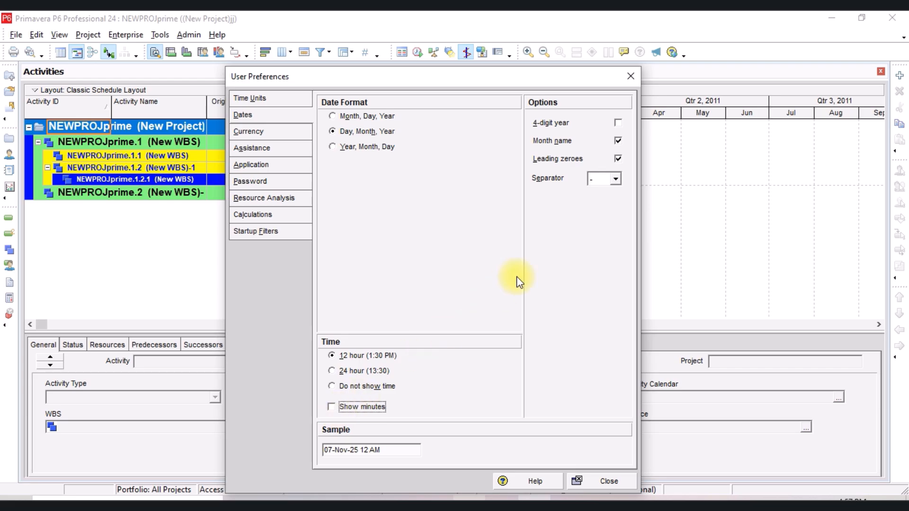
Browse the currencies available for viewing monetary values and close the currency selection without assigning one
left_click(250, 134)
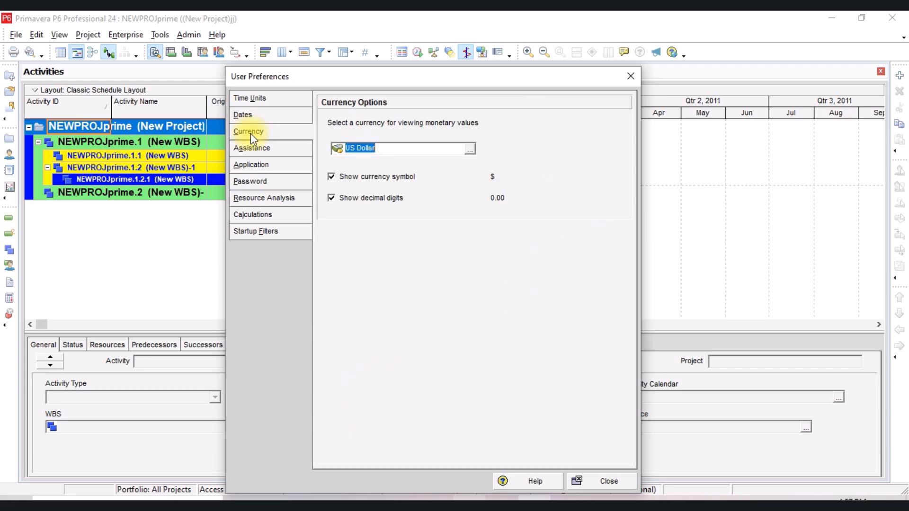
left_click(470, 150)
left_click(470, 151)
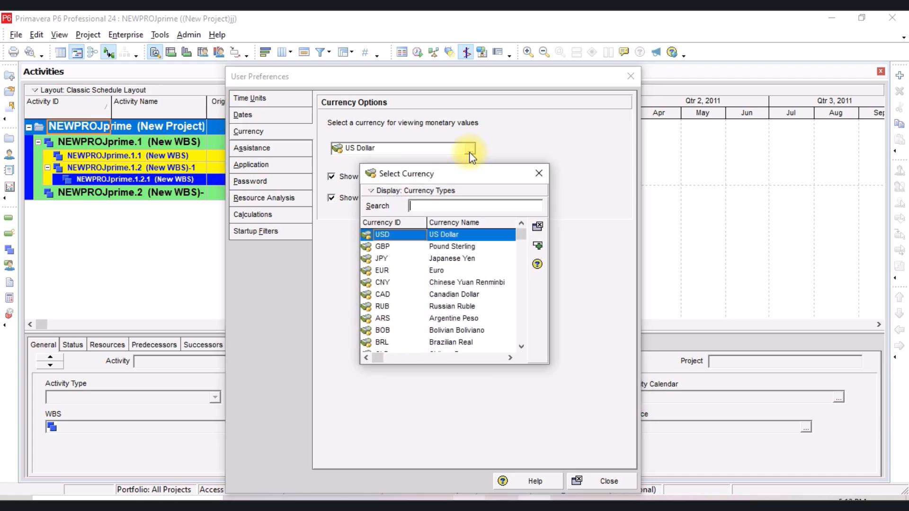
left_click(415, 284)
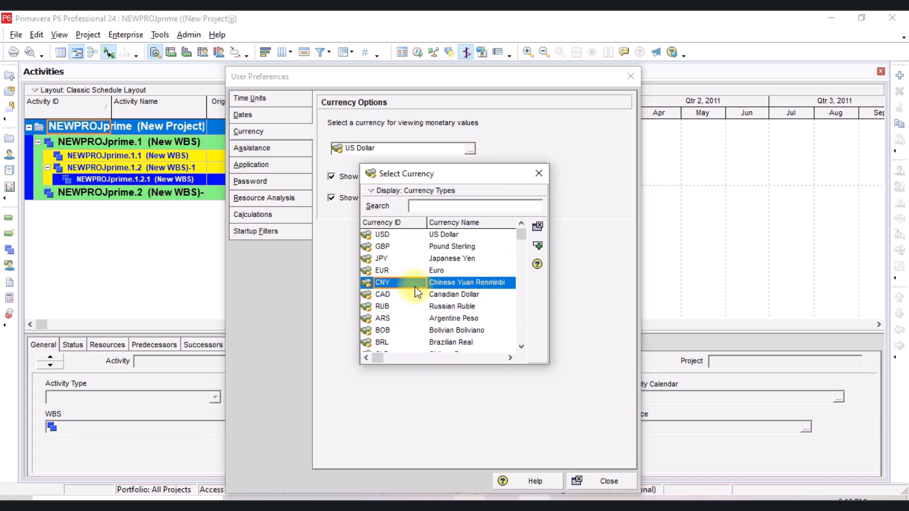
scroll(415, 286, "down", 3)
left_click(453, 296)
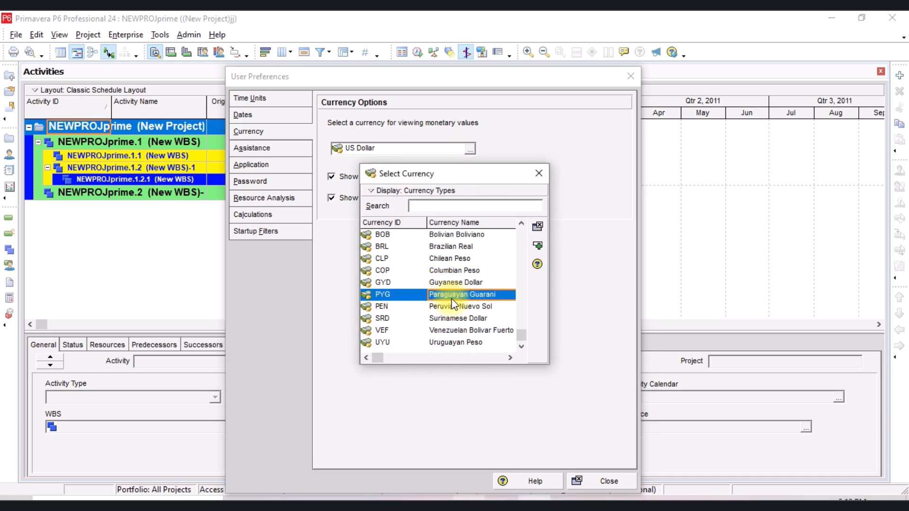
right_click(461, 318)
left_click(390, 328)
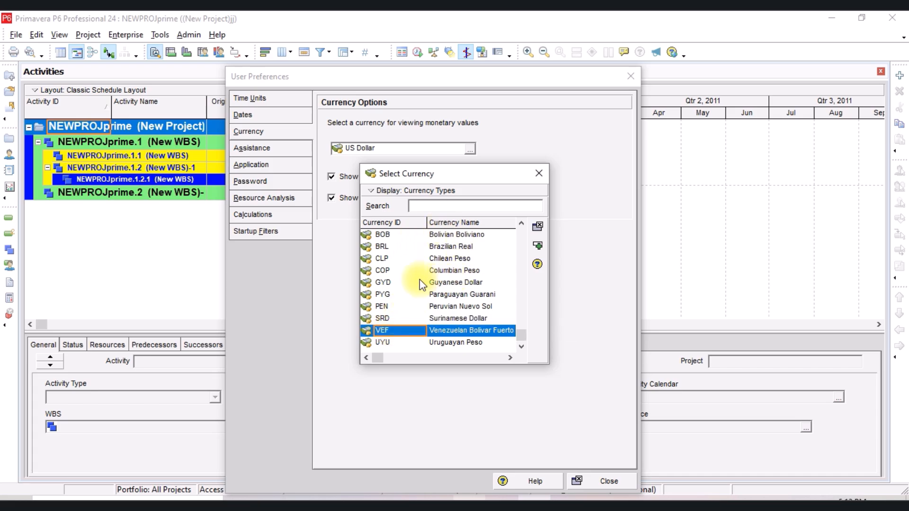
left_click(439, 250)
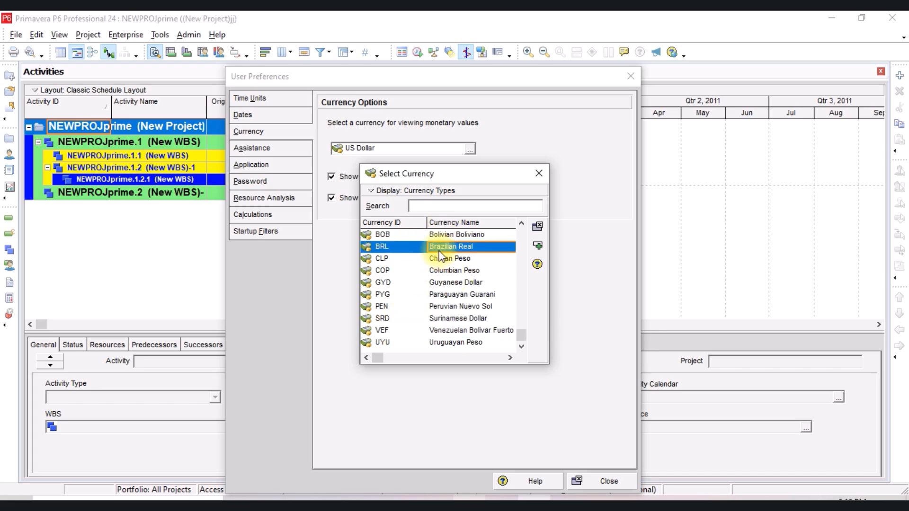
left_click(450, 306)
left_click(541, 174)
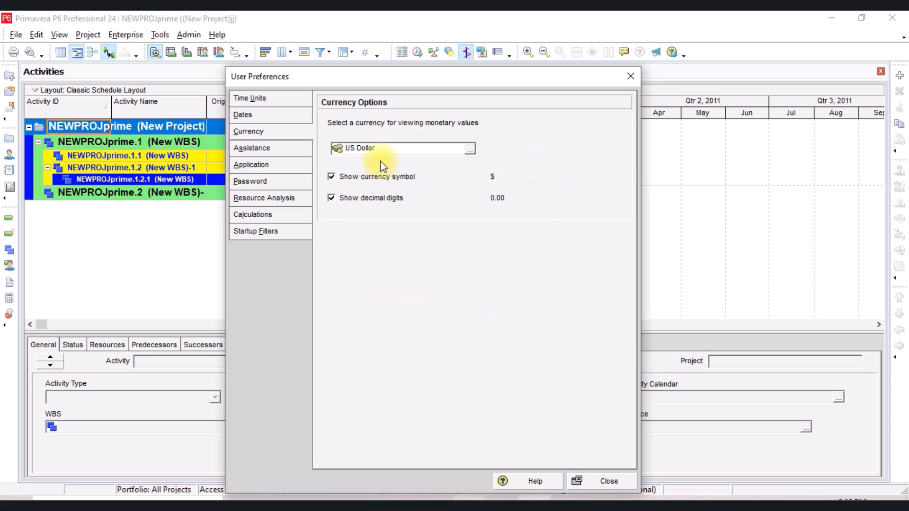
Review the Assistance, Application and Password settings in the User Preferences
left_click(268, 148)
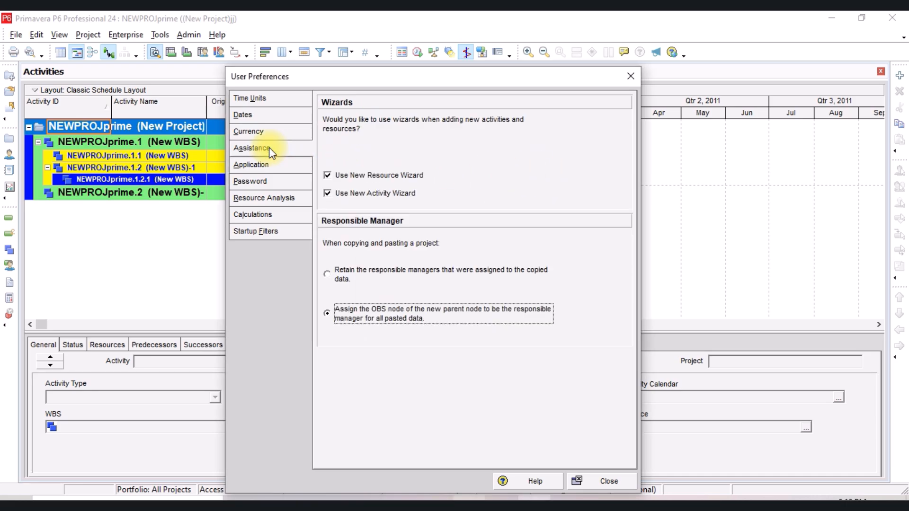
left_click(266, 170)
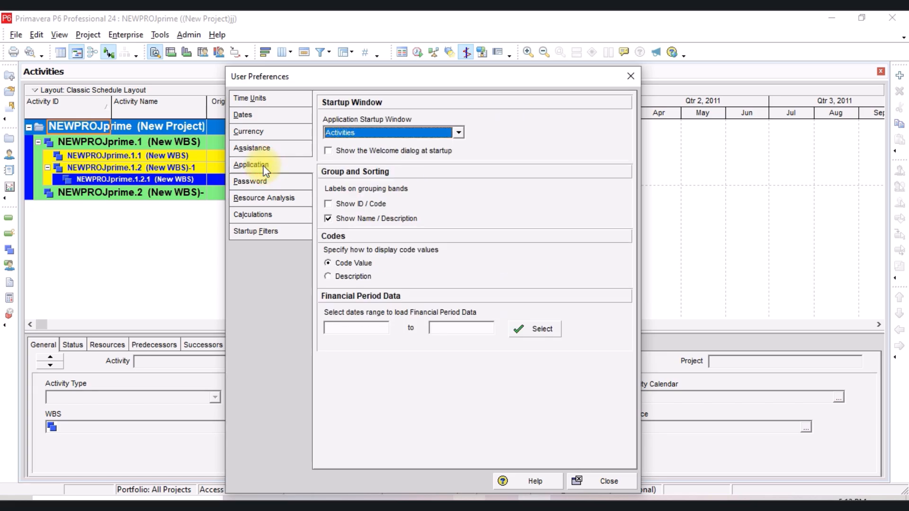
left_click(269, 178)
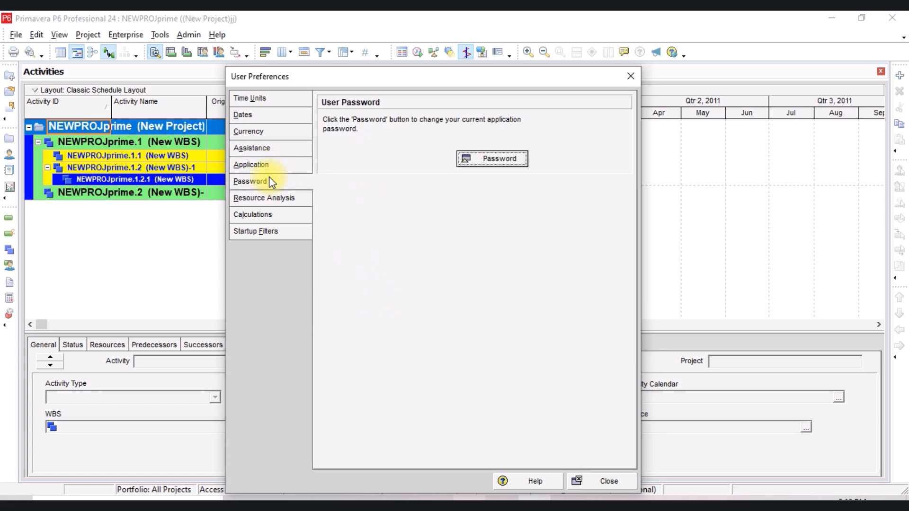
left_click(259, 165)
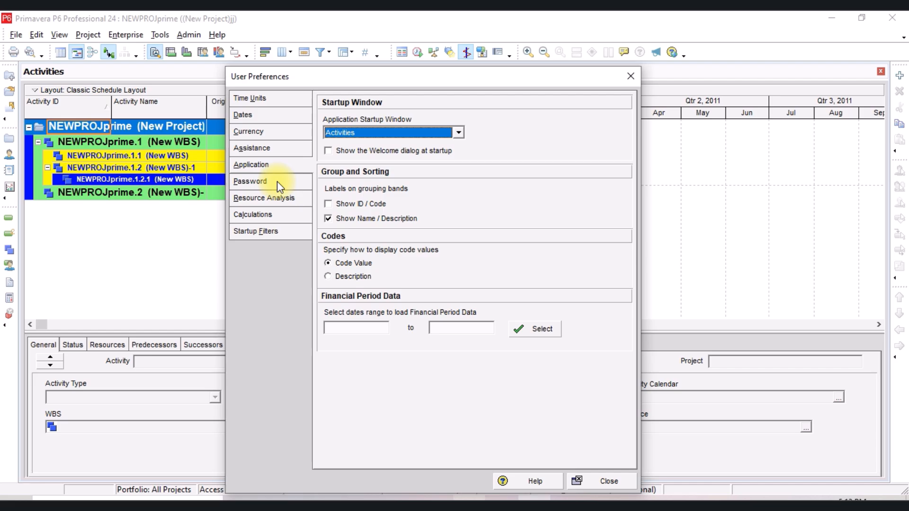
left_click(277, 181)
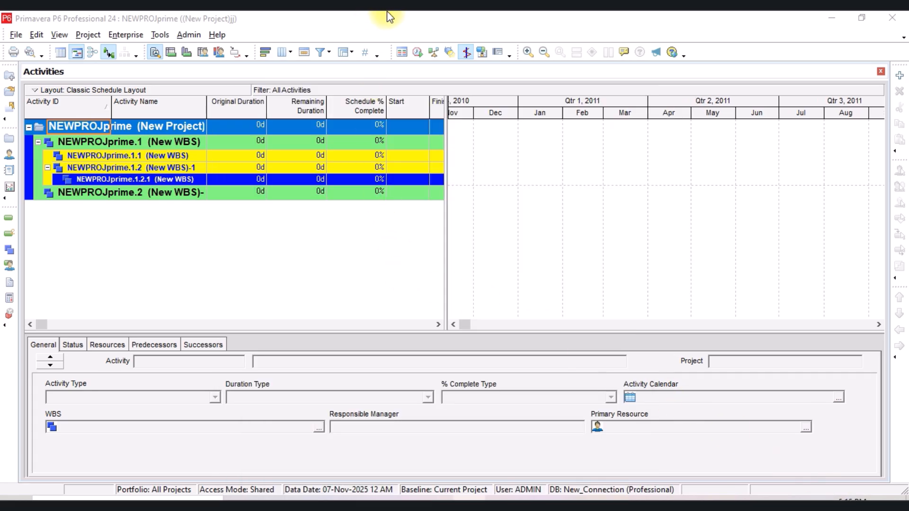
Set the first day of the week for calendars to Monday in the Admin Preferences
left_click(189, 36)
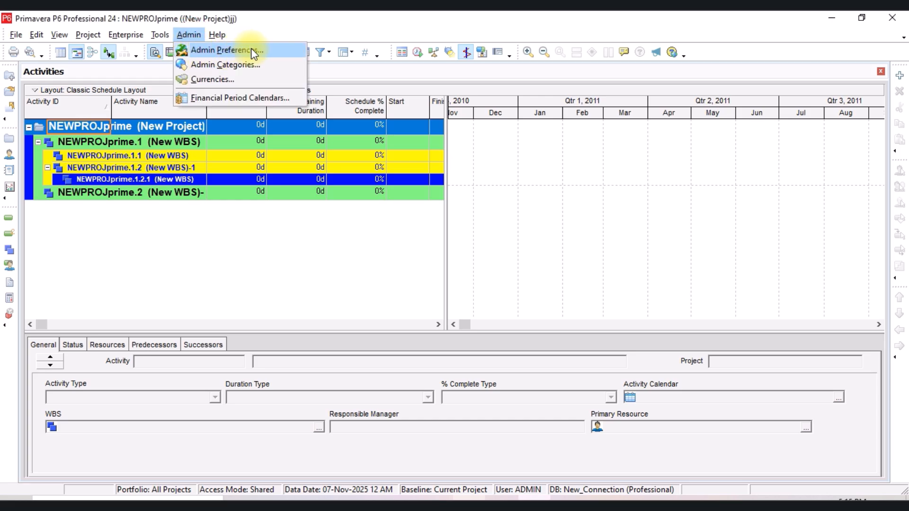
left_click(275, 51)
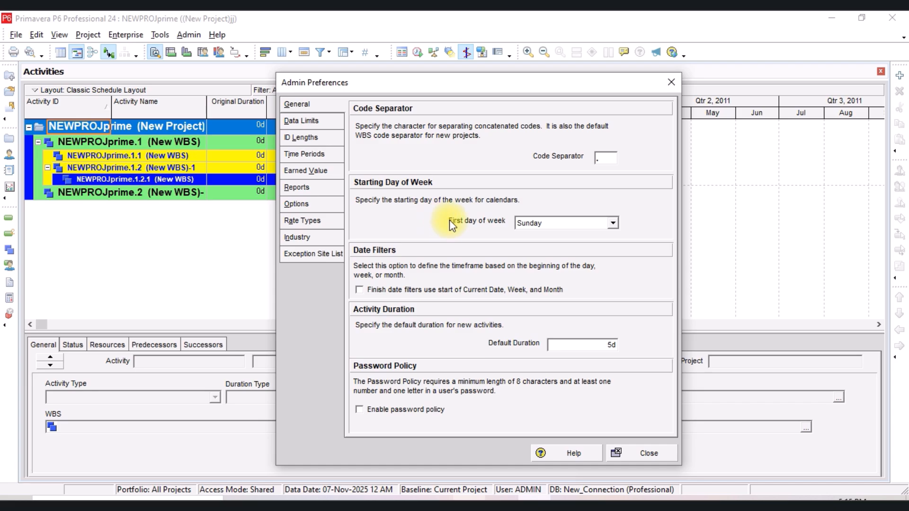
left_click(557, 223)
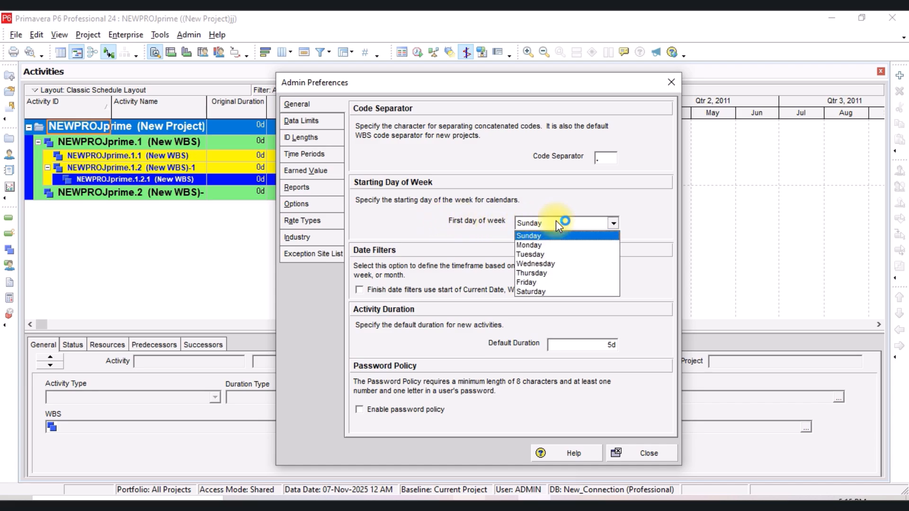
left_click(544, 243)
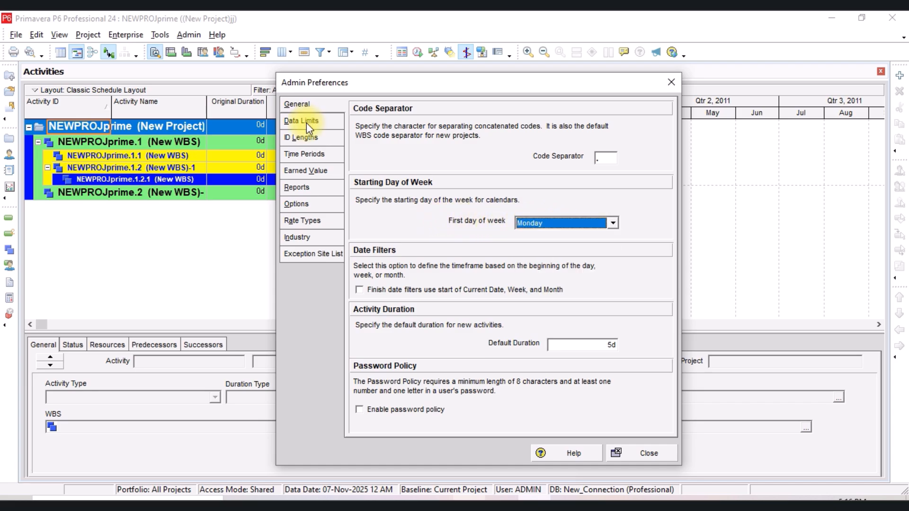
Review the Data Limits, ID Lengths and Time Periods settings, including the hours per time period and the time abbreviations
left_click(306, 124)
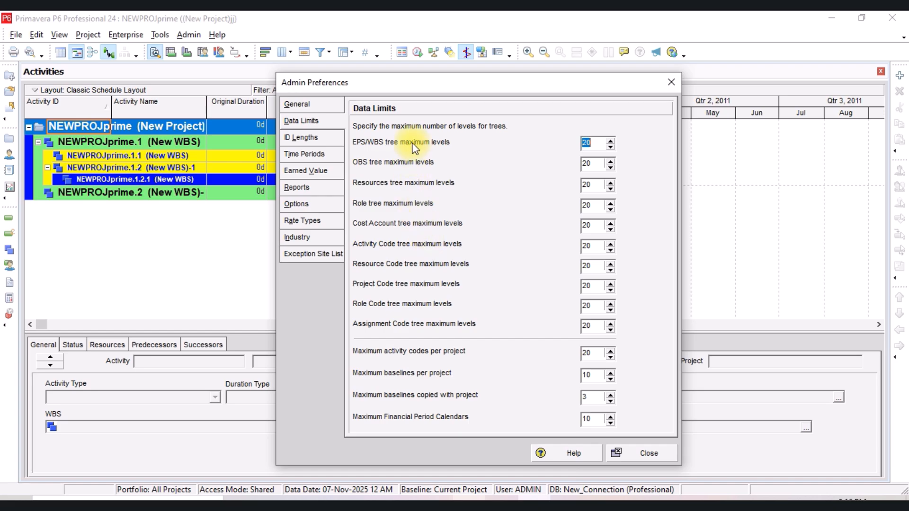
left_click(308, 137)
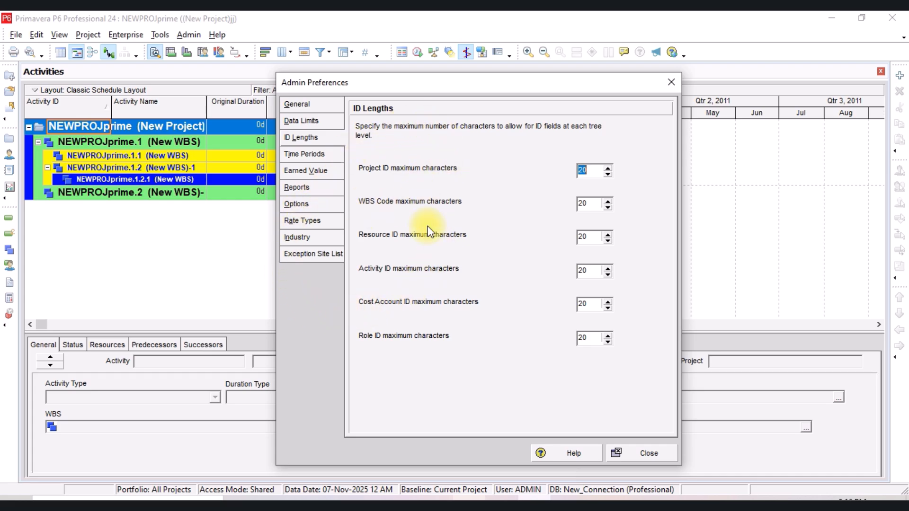
left_click(306, 157)
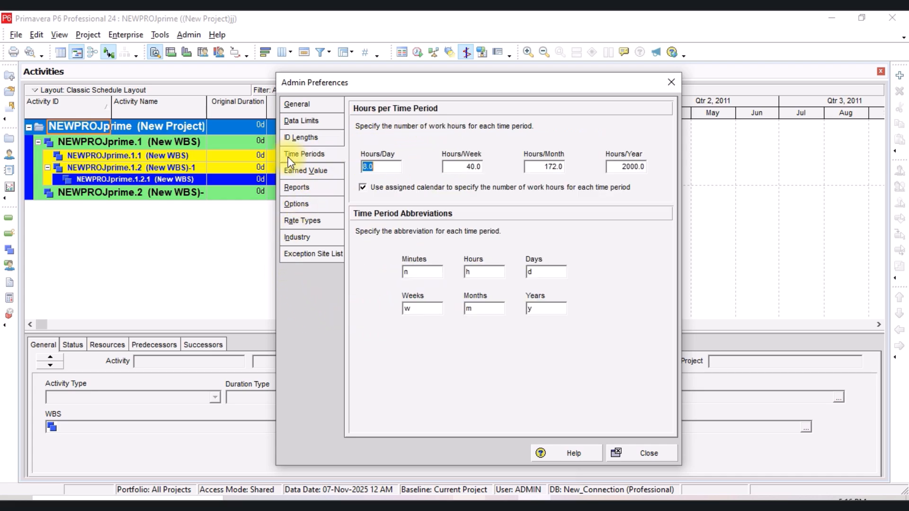
left_click(393, 168)
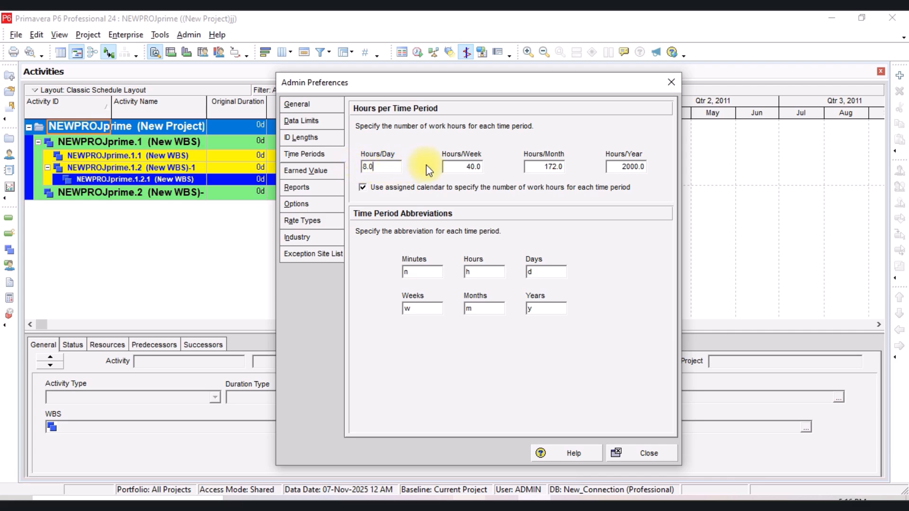
left_click(457, 169)
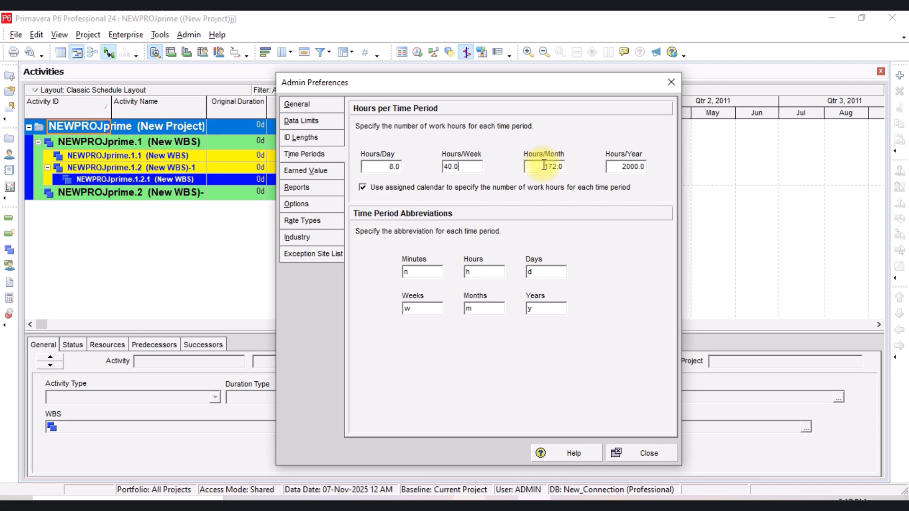
left_click(558, 166)
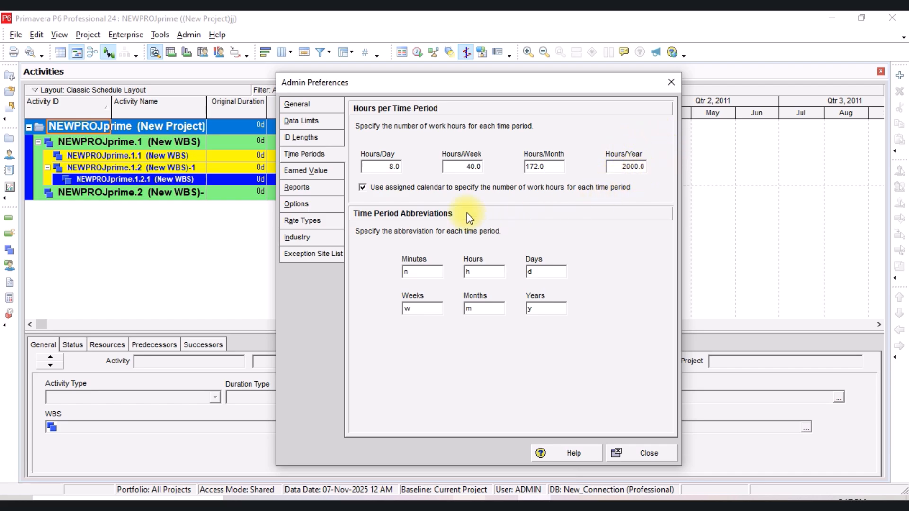
left_click(426, 272)
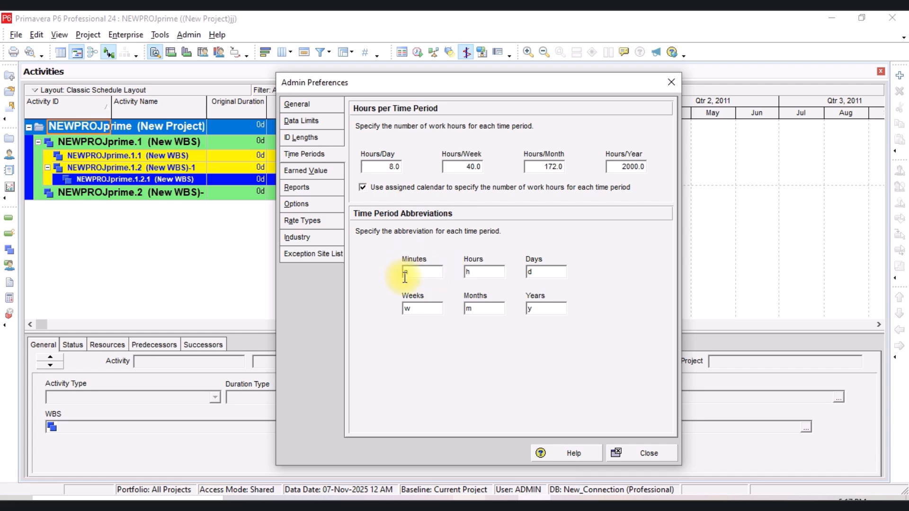
left_click(481, 273)
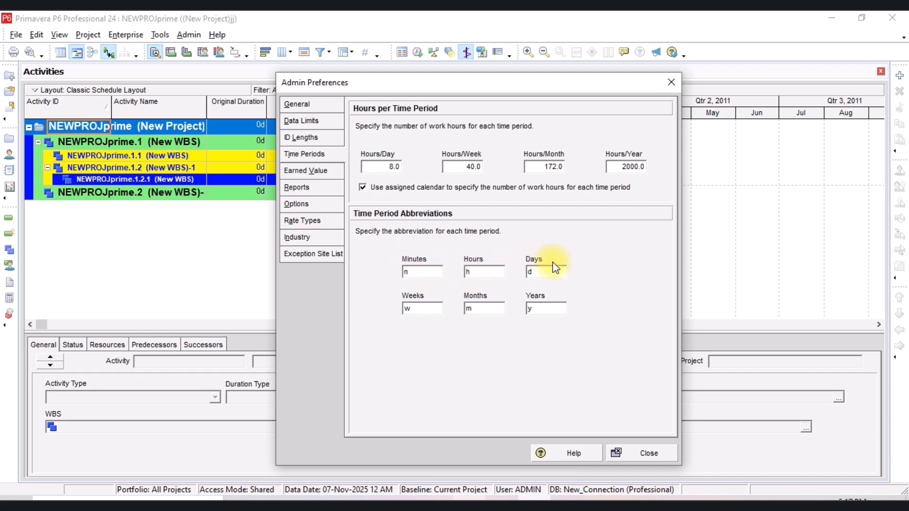
Try "D" as the time period abbreviation for Days and restore it to "d"
left_click(559, 272)
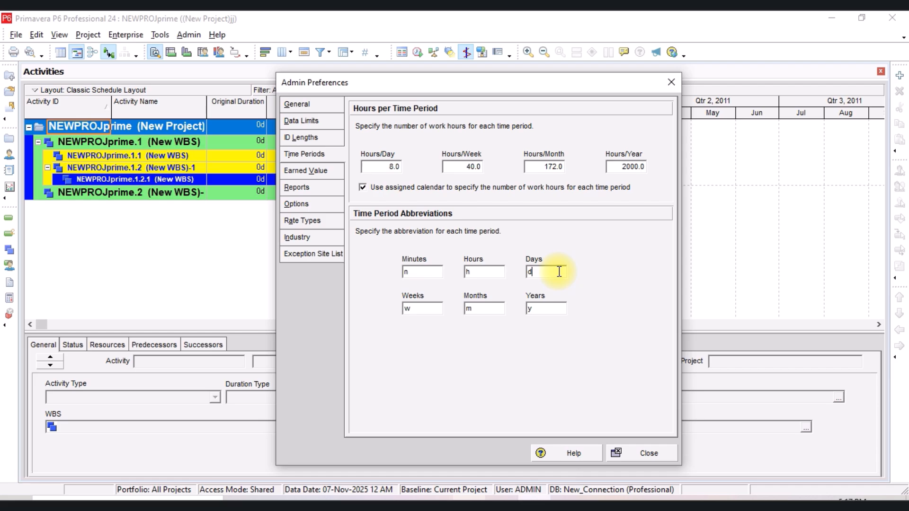
key("BackSpace")
type("D")
key("BackSpace")
type("d")
Review the Earned Value settings and the first set of report header, footer and custom labels
left_click(311, 172)
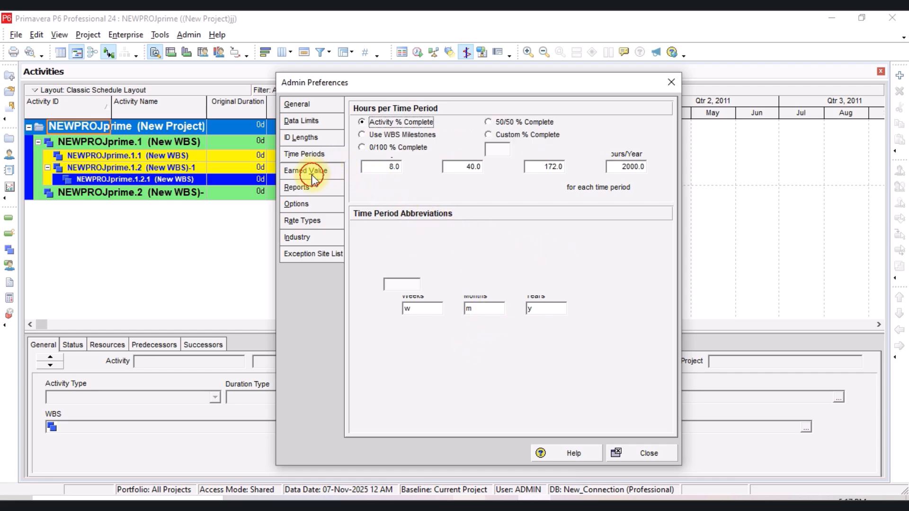
left_click(300, 189)
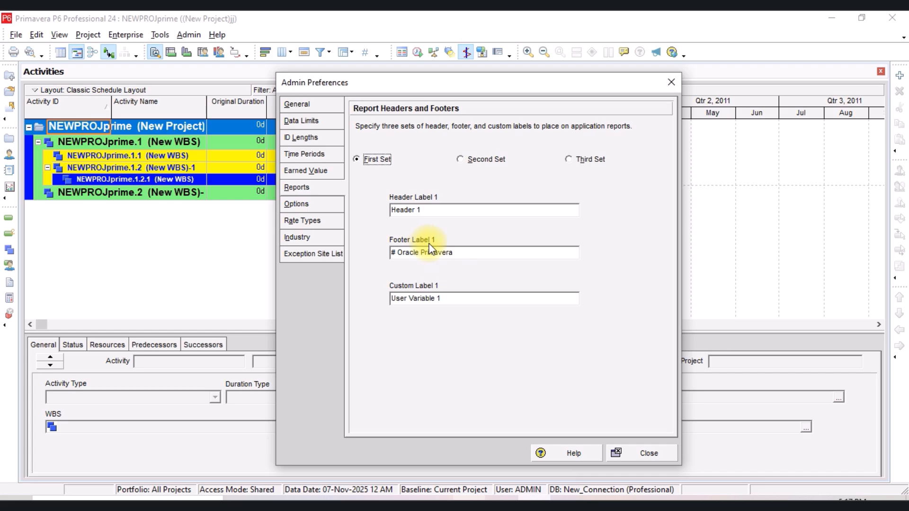
double_click(469, 250)
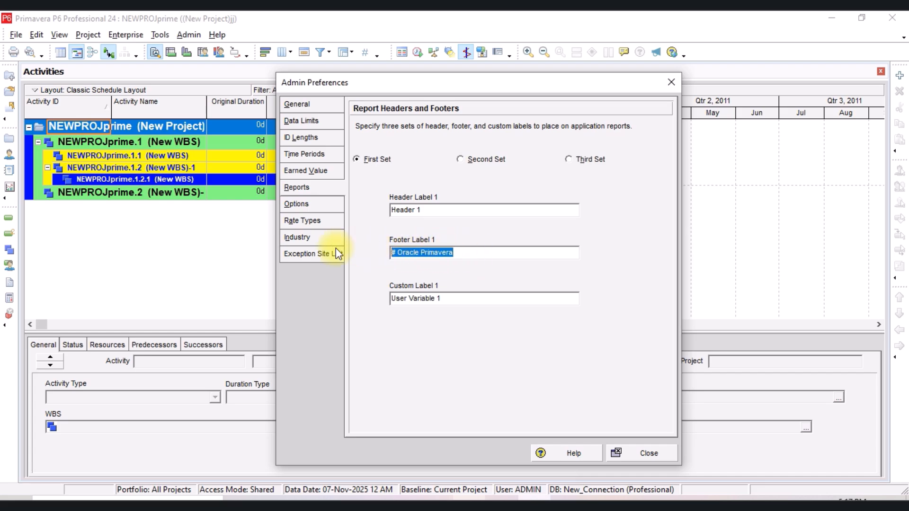
left_click(466, 248)
Select Engineering and Construction as the industry and close the Admin Preferences after checking the Exception Site List and General settings
left_click(299, 237)
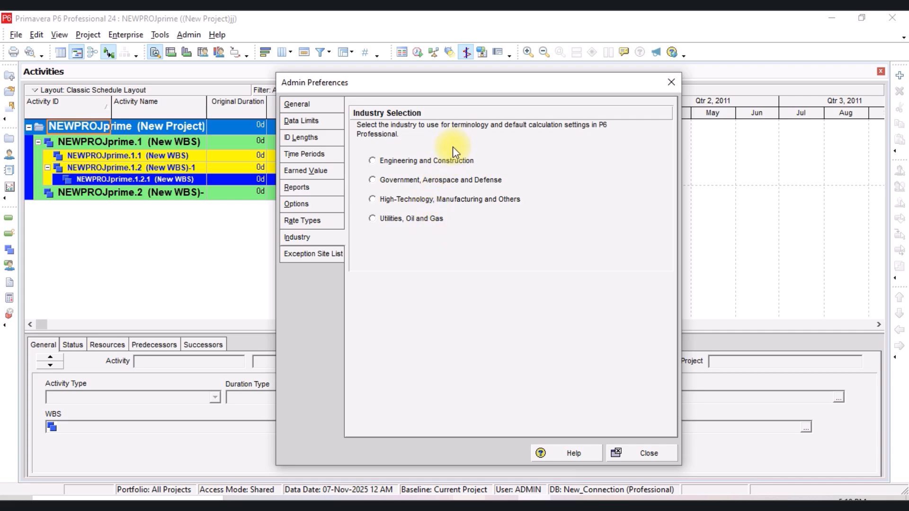
left_click(394, 161)
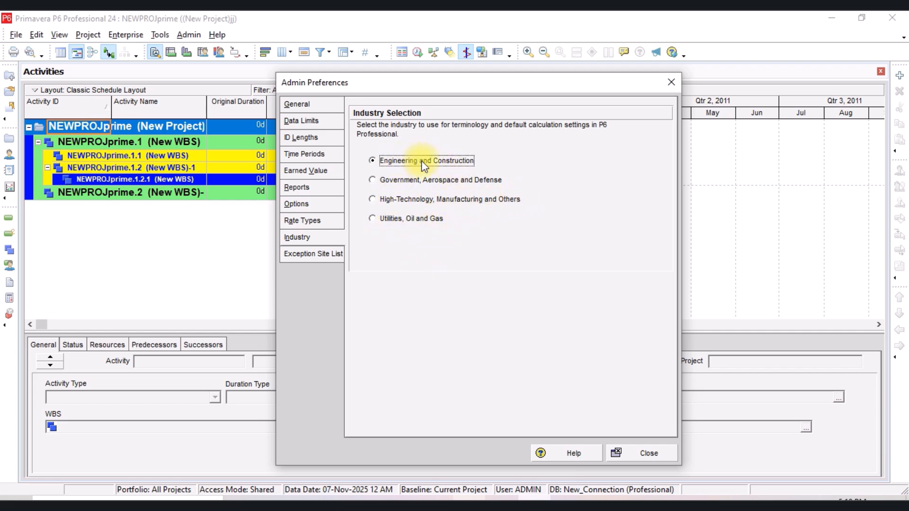
left_click(315, 254)
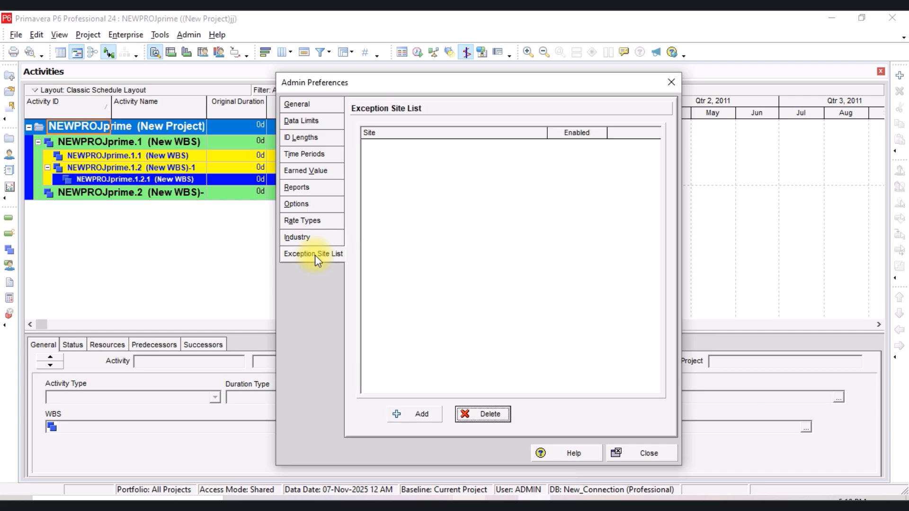
left_click(302, 102)
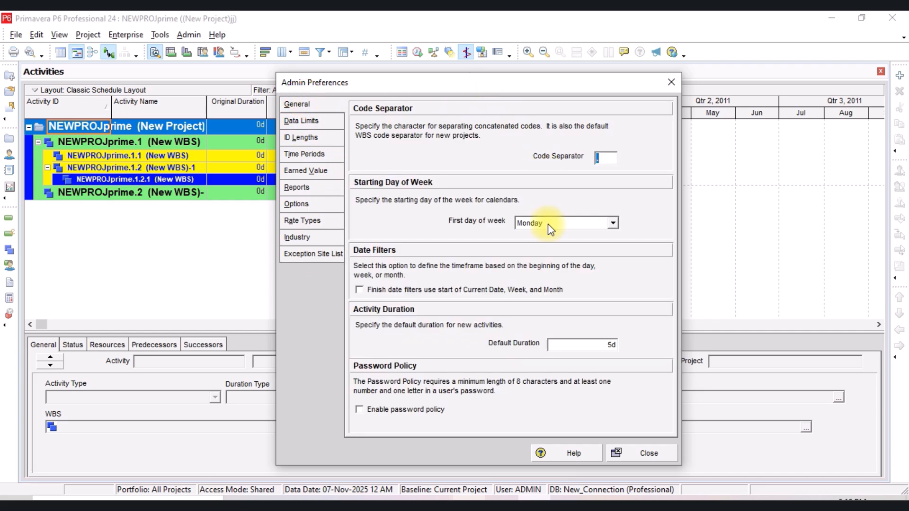
left_click(661, 455)
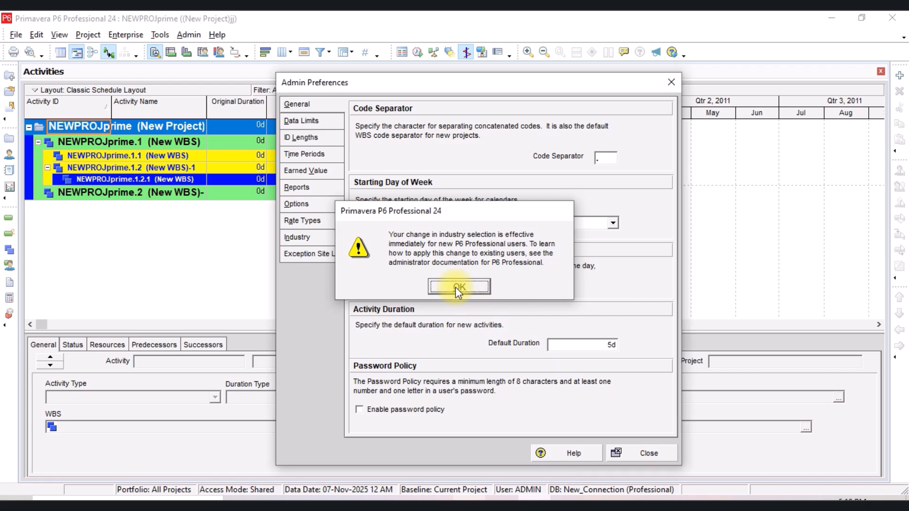
left_click(456, 286)
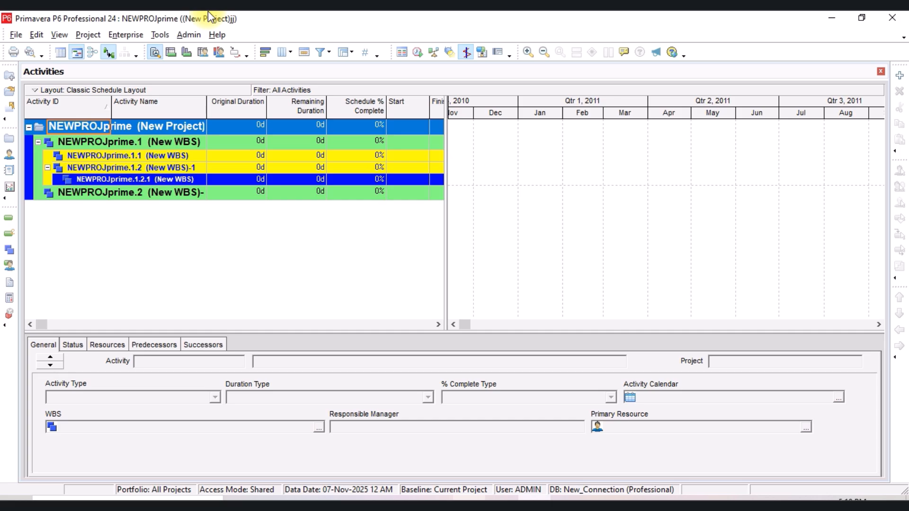
Preview the activities as a Table in the upper layout and switch back to the Gantt Chart
left_click(60, 36)
mouse_move(123, 71)
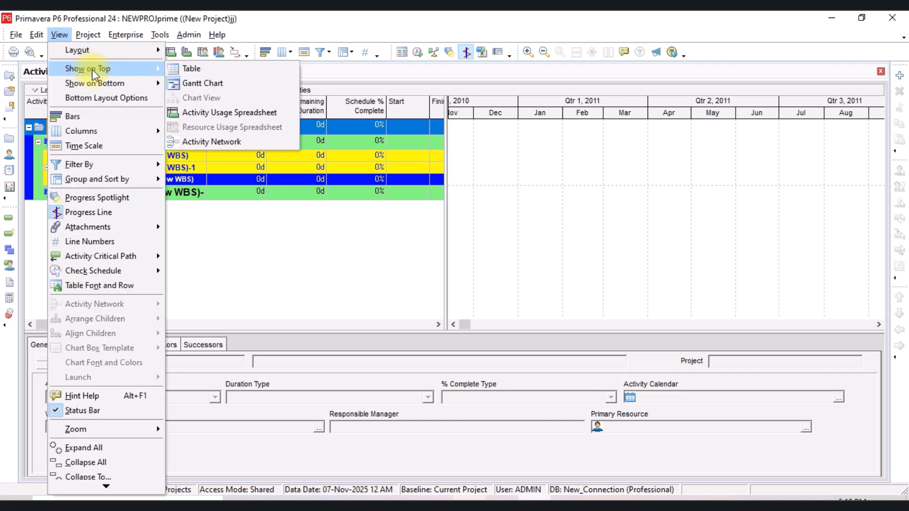
left_click(263, 237)
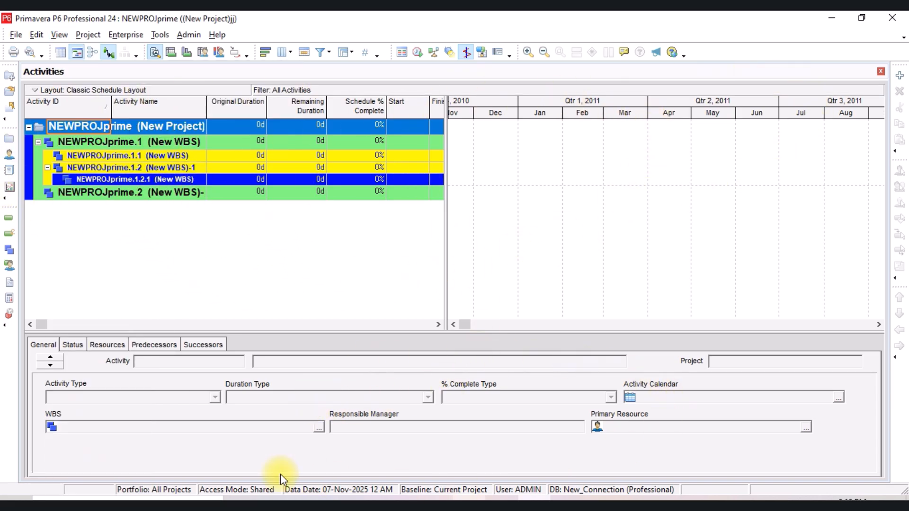
left_click(59, 34)
mouse_move(129, 67)
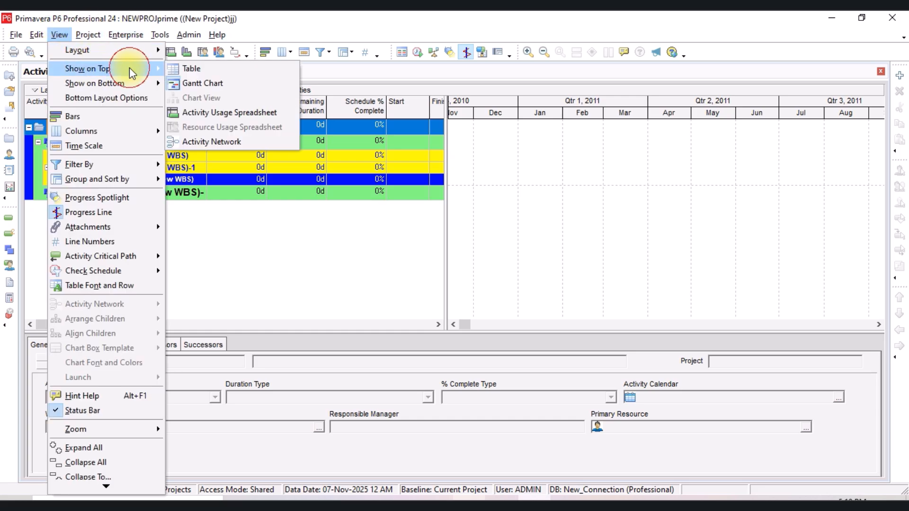
left_click(213, 68)
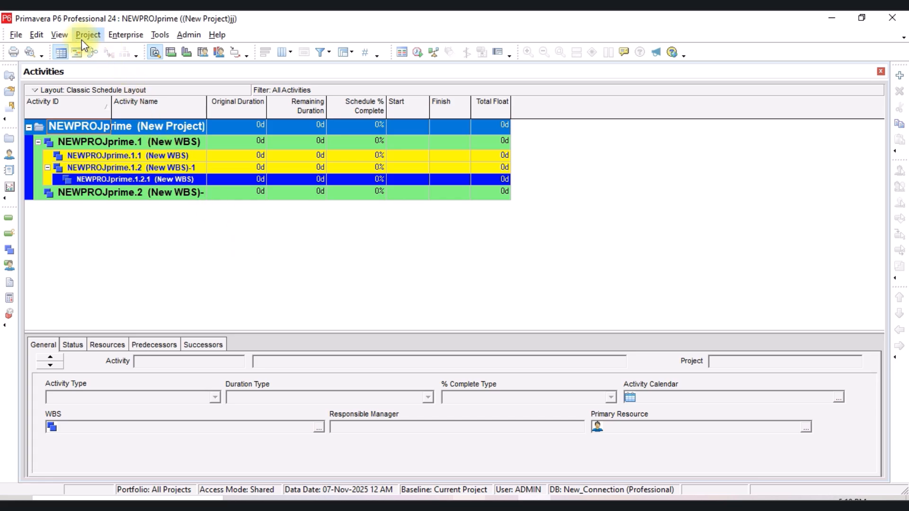
left_click(58, 35)
mouse_move(126, 67)
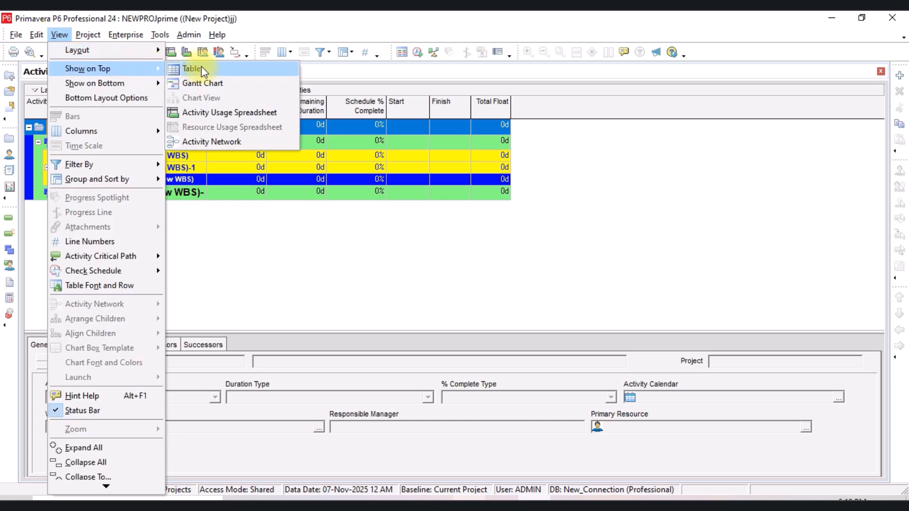
left_click(230, 84)
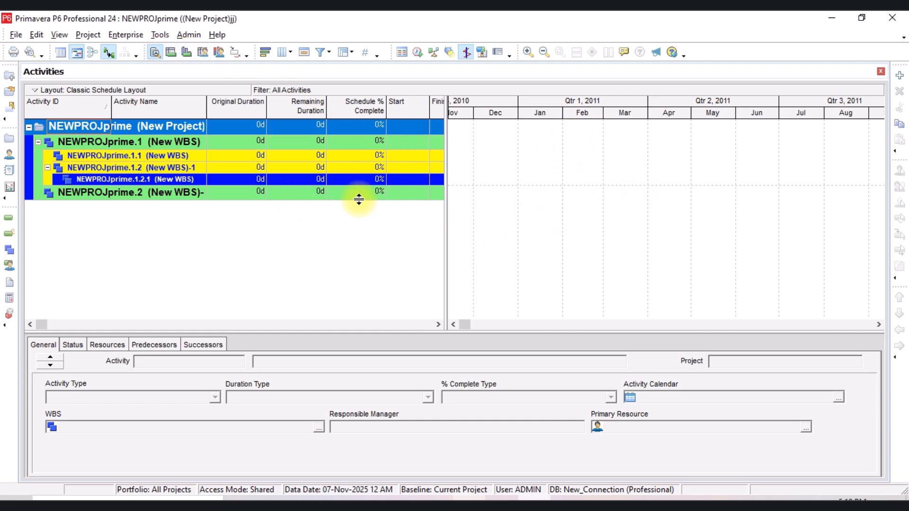
Preview the Activity Network in the upper layout and return to the Gantt Chart view
left_click(59, 37)
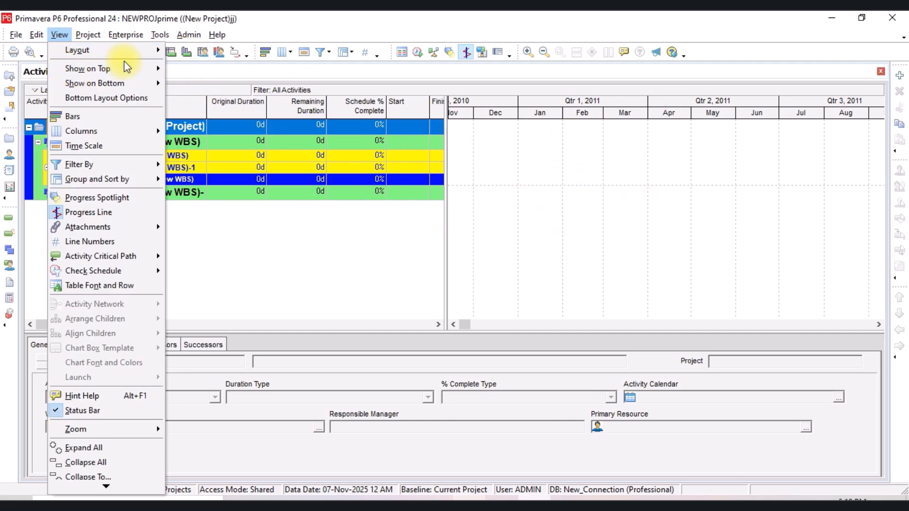
left_click(138, 71)
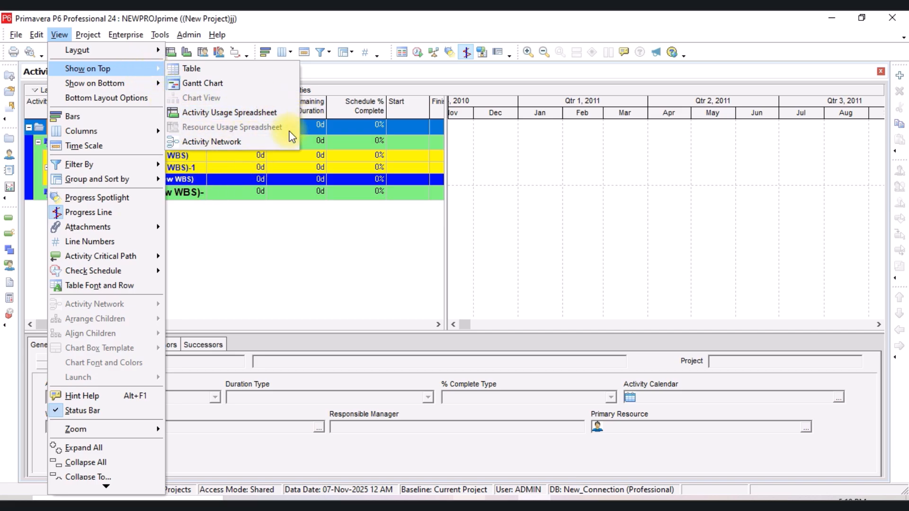
left_click(230, 146)
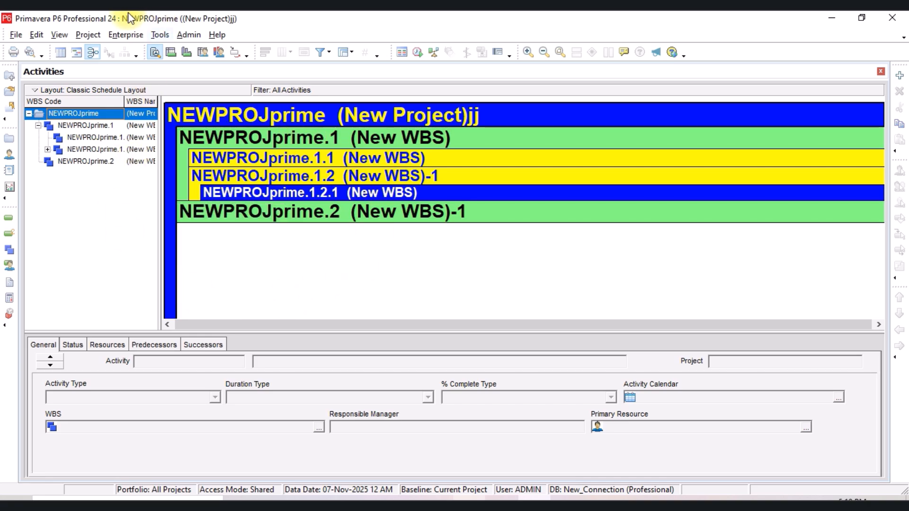
left_click(86, 35)
left_click(60, 34)
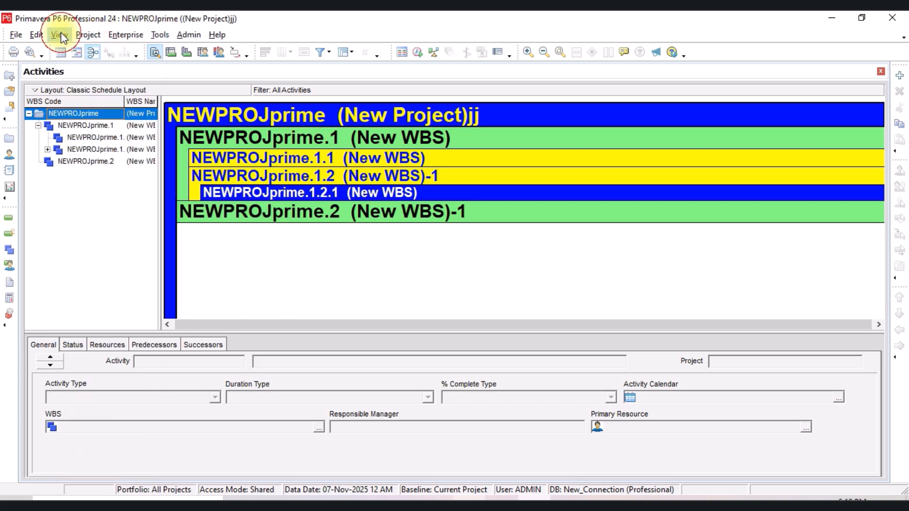
left_click(61, 35)
mouse_move(134, 68)
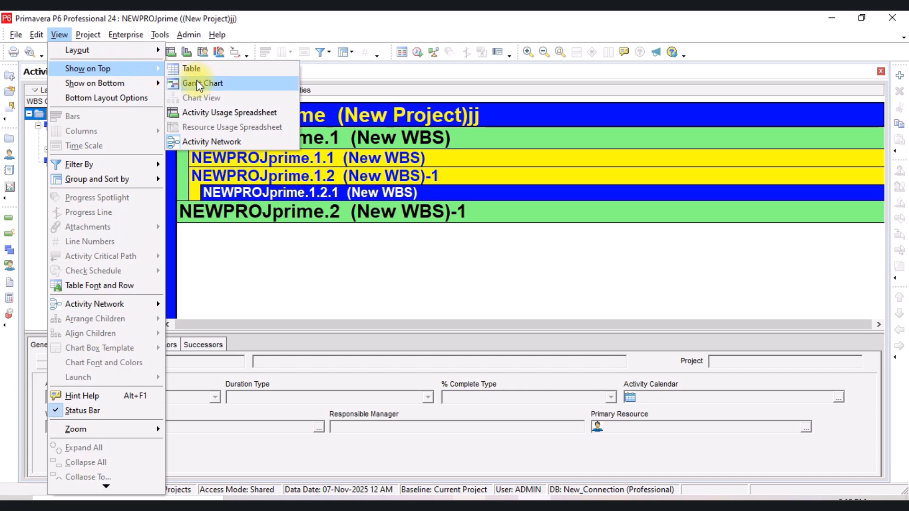
left_click(252, 85)
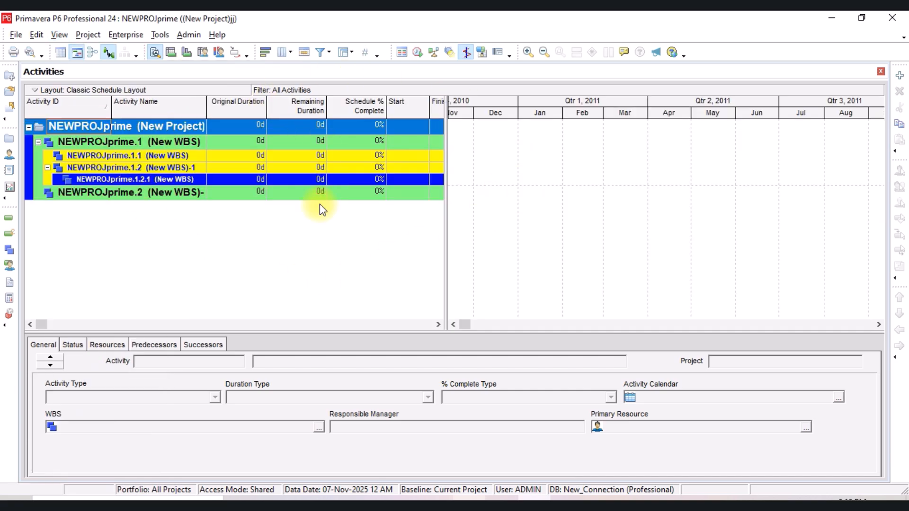
Preview the Activity Usage Profile and the No Bottom Layout option in the lower layout, and return it to Details
left_click(58, 34)
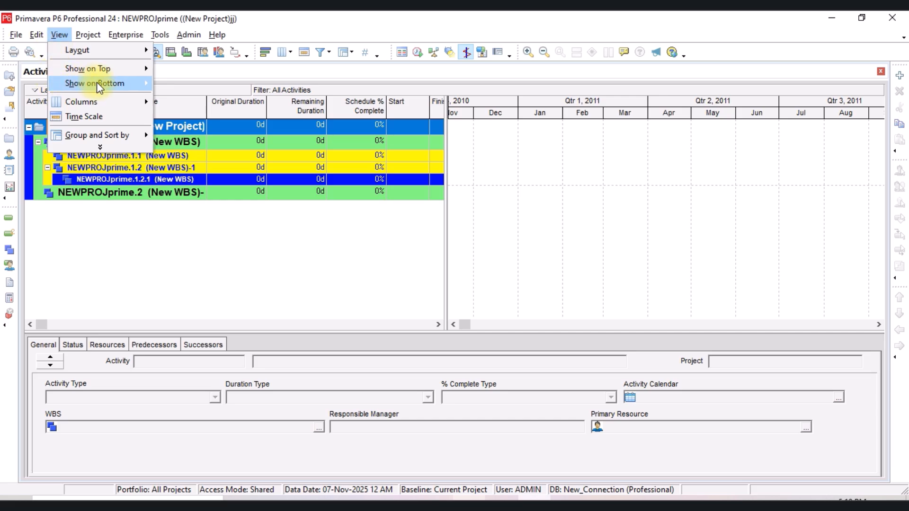
mouse_move(85, 83)
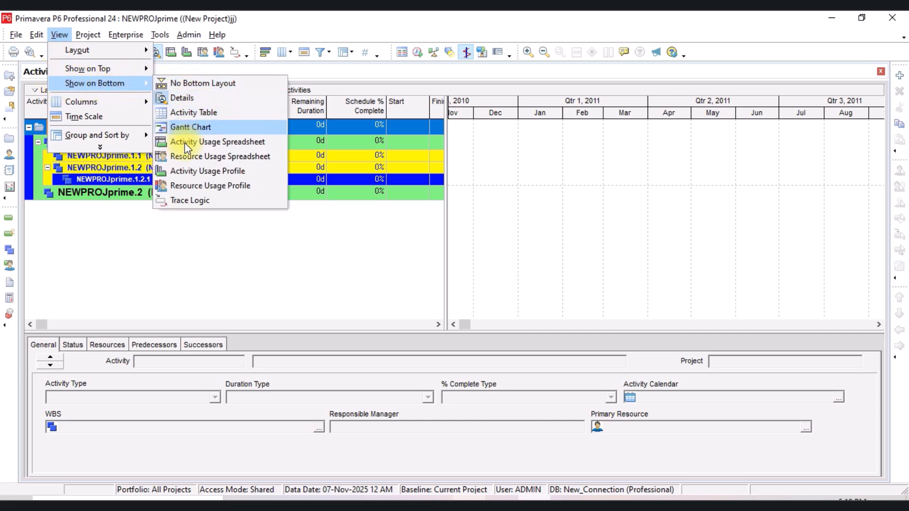
left_click(226, 172)
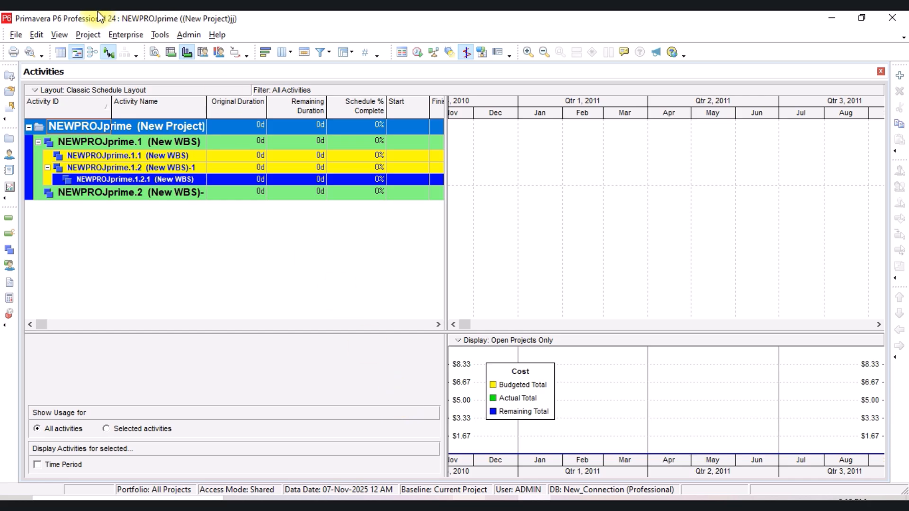
left_click(60, 35)
mouse_move(122, 84)
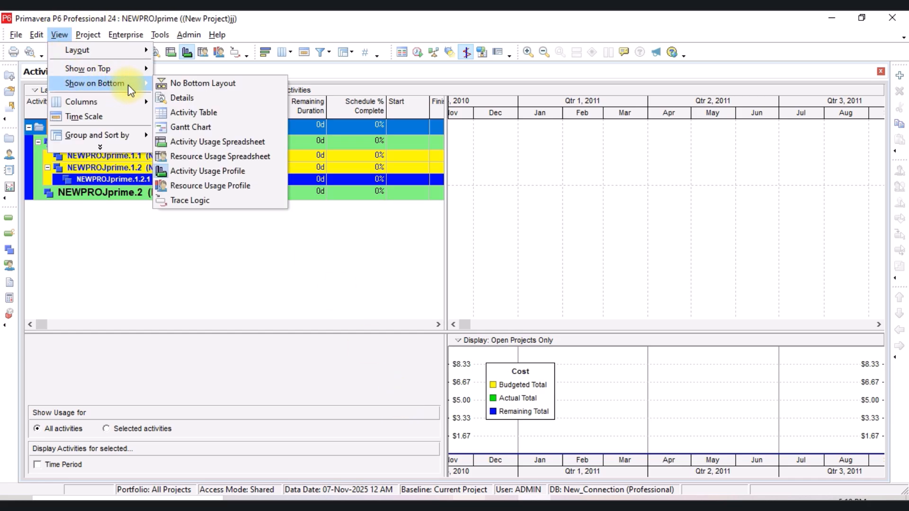
left_click(220, 90)
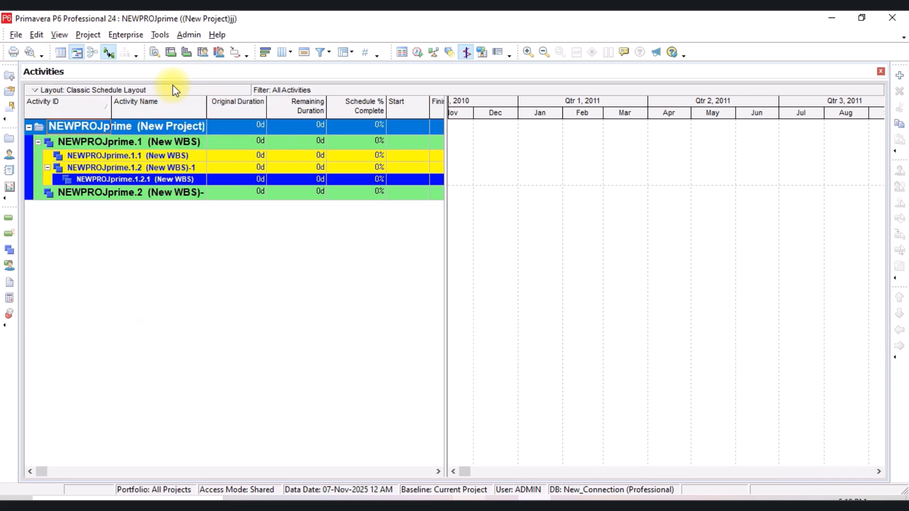
left_click(59, 35)
mouse_move(122, 84)
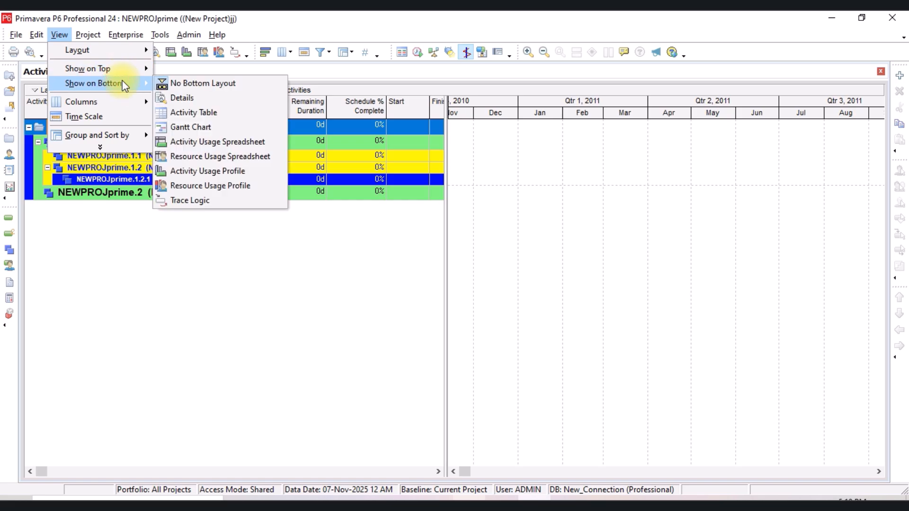
left_click(206, 105)
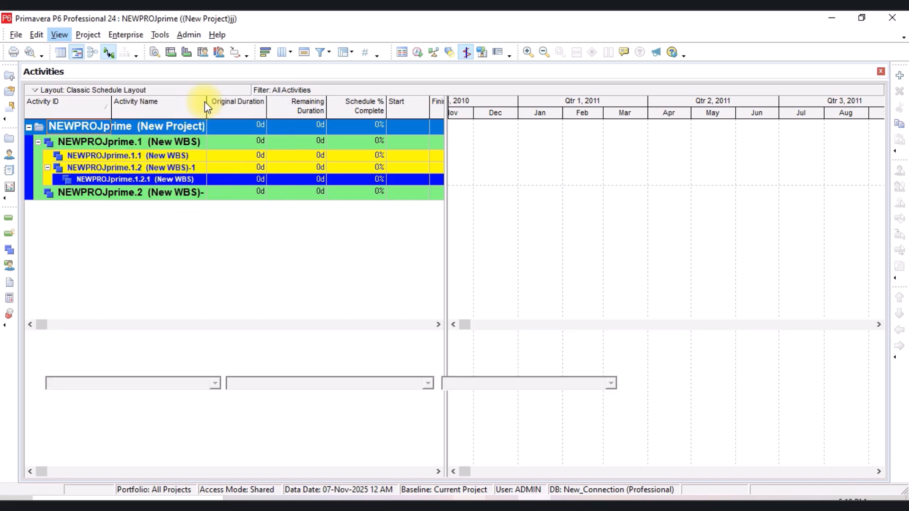
Review the Status, Resources, Predecessors and General activity details, keeping Details as the lower layout
left_click(71, 344)
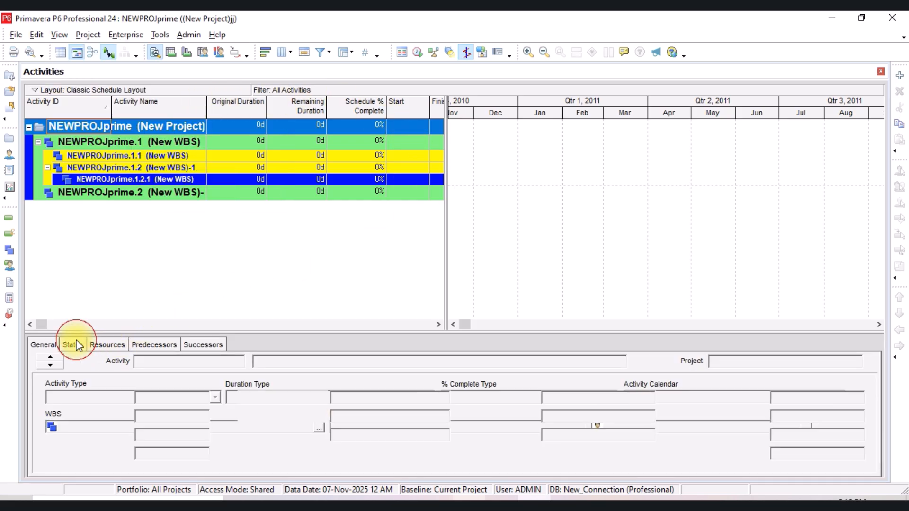
left_click(109, 344)
left_click(151, 345)
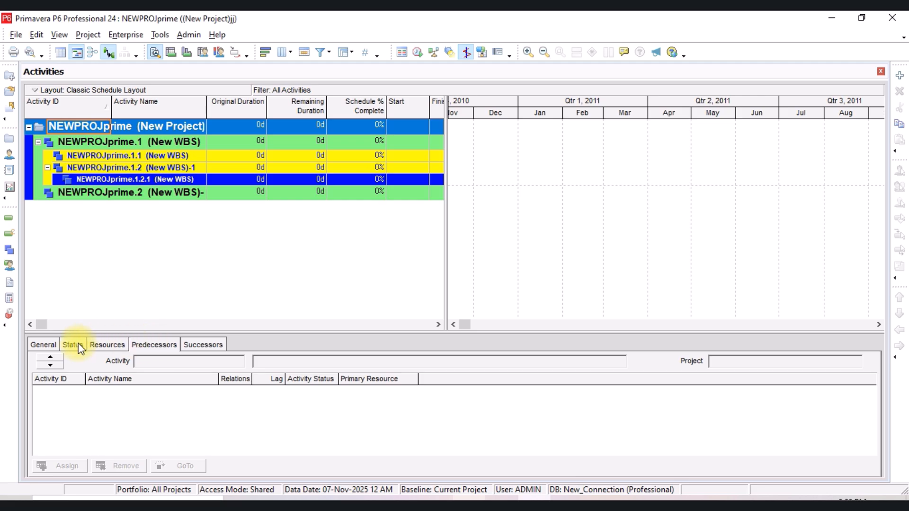
left_click(42, 345)
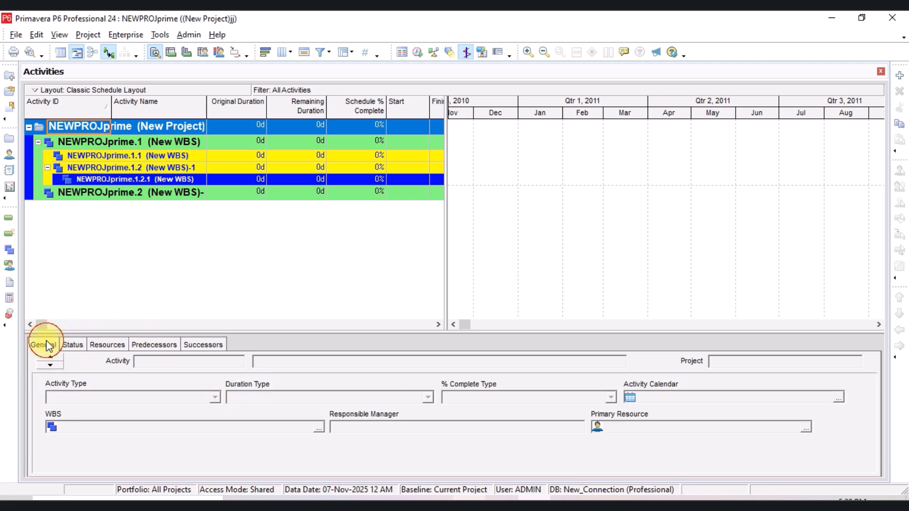
left_click(58, 34)
mouse_move(123, 79)
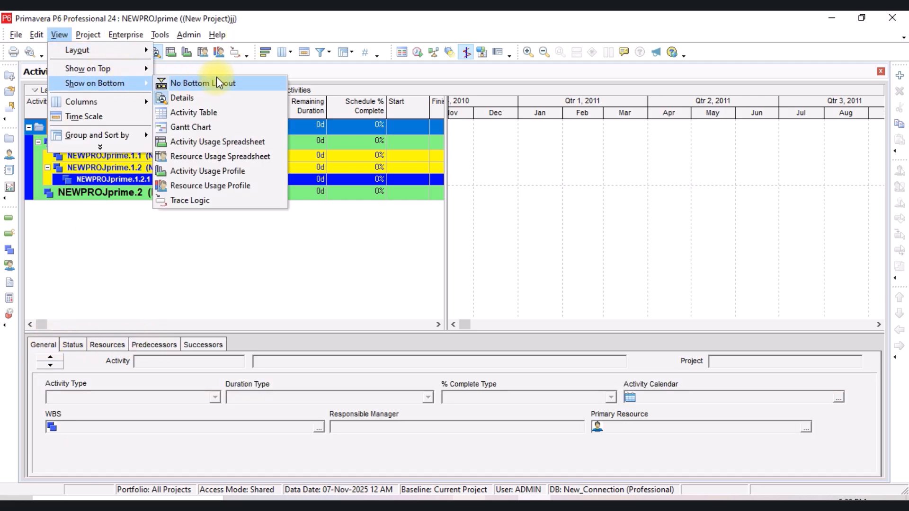
left_click(198, 98)
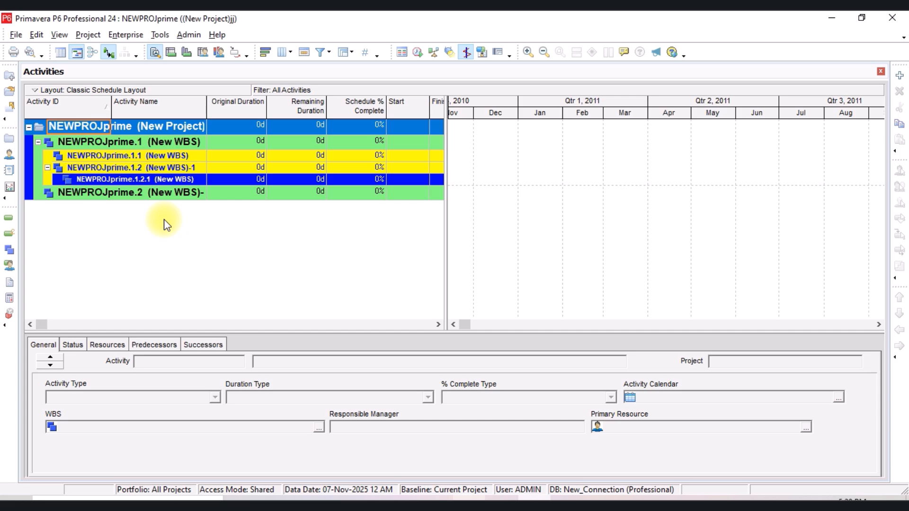
Open the global calendar Corporate - Standard Full Time for modification and check the work hours of Sunday 9 November 2025
left_click(124, 35)
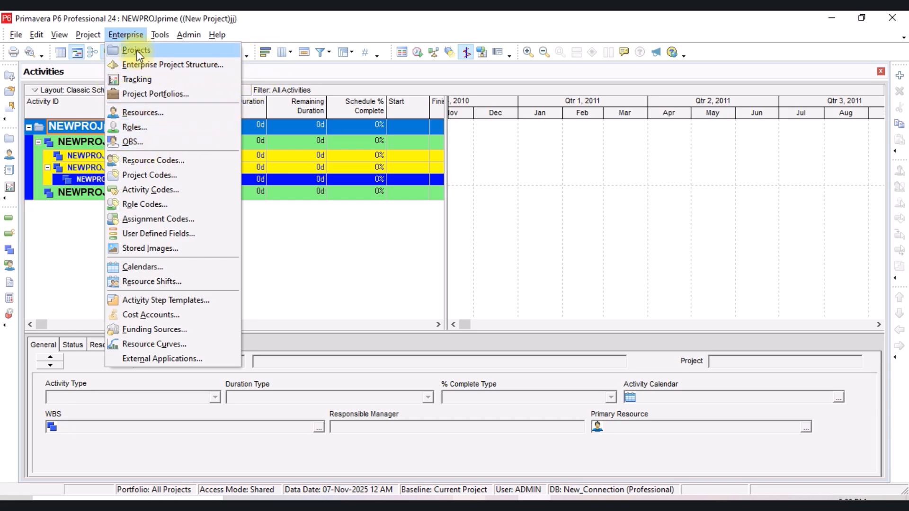
left_click(182, 271)
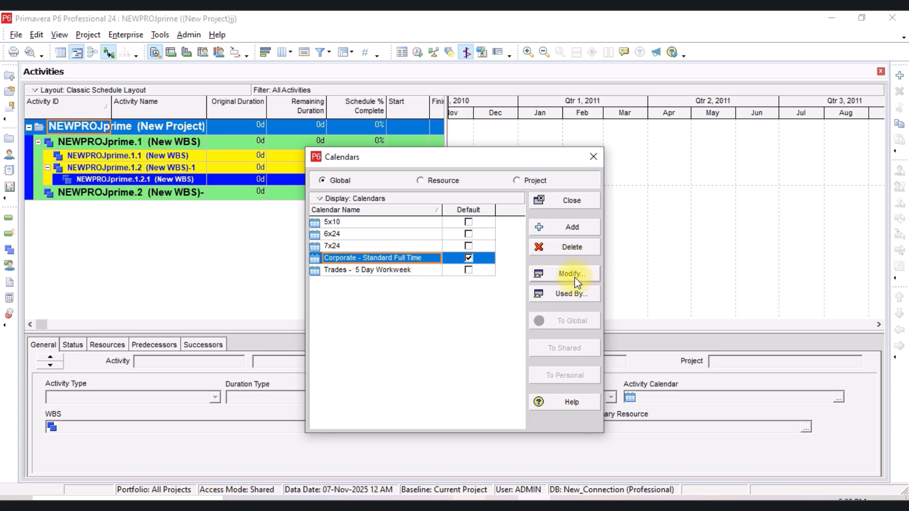
left_click(562, 274)
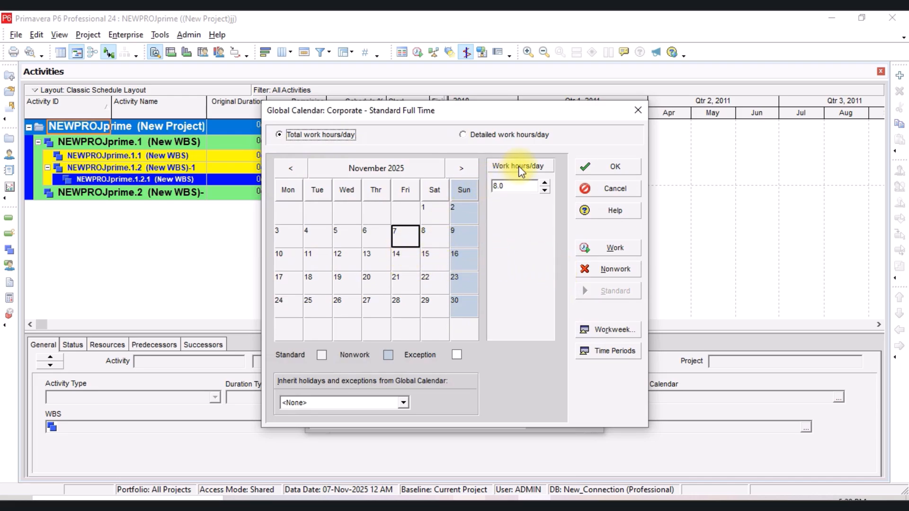
left_click(546, 185)
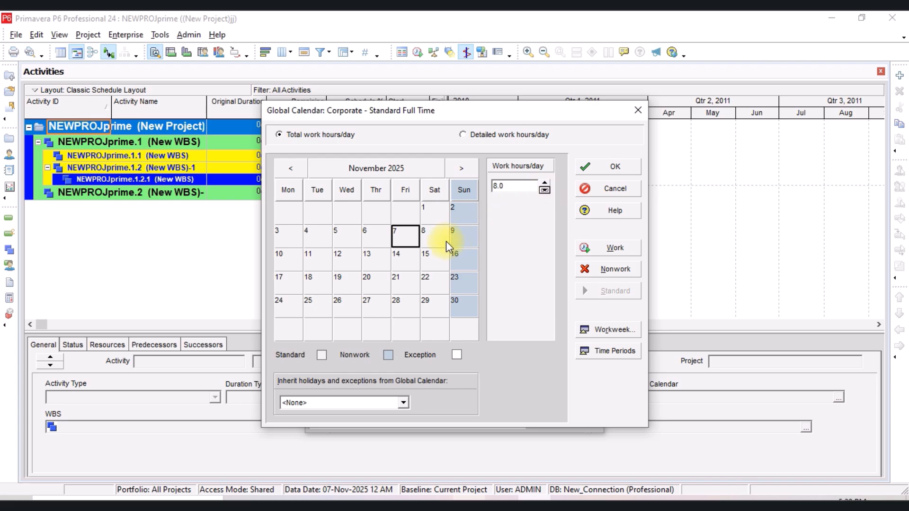
left_click(464, 234)
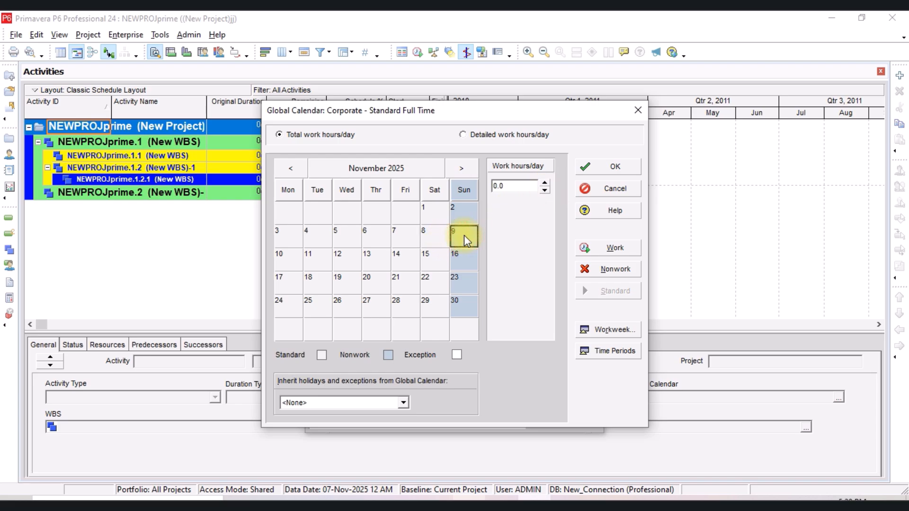
Set Saturday's standard work hours to 0 in the calendar's workweek
left_click(605, 329)
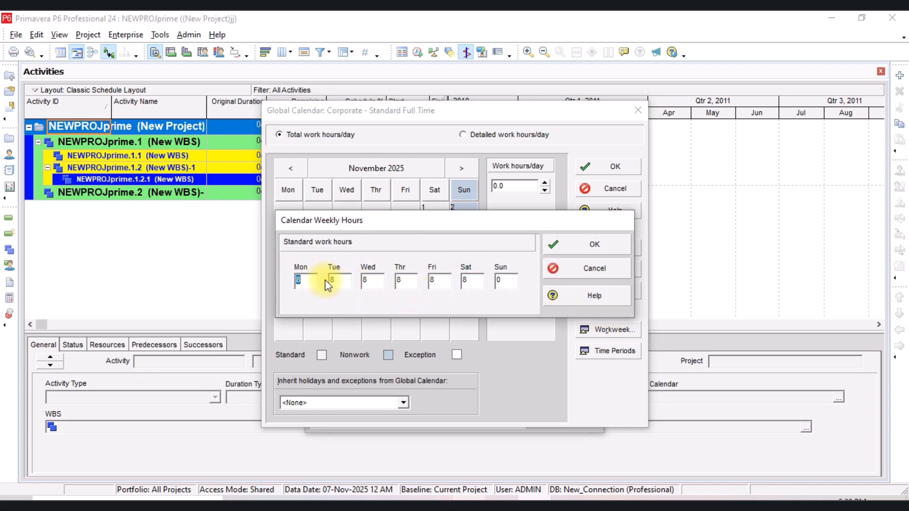
left_click(314, 280)
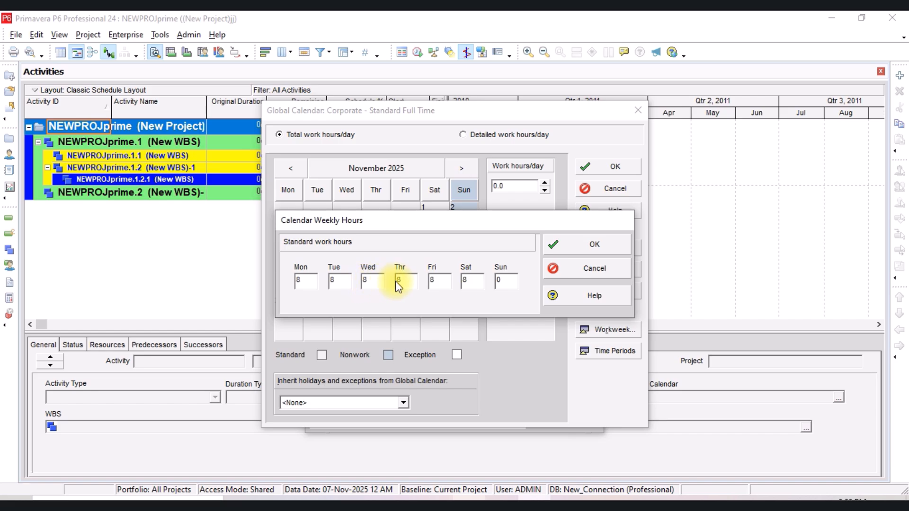
left_click(505, 281)
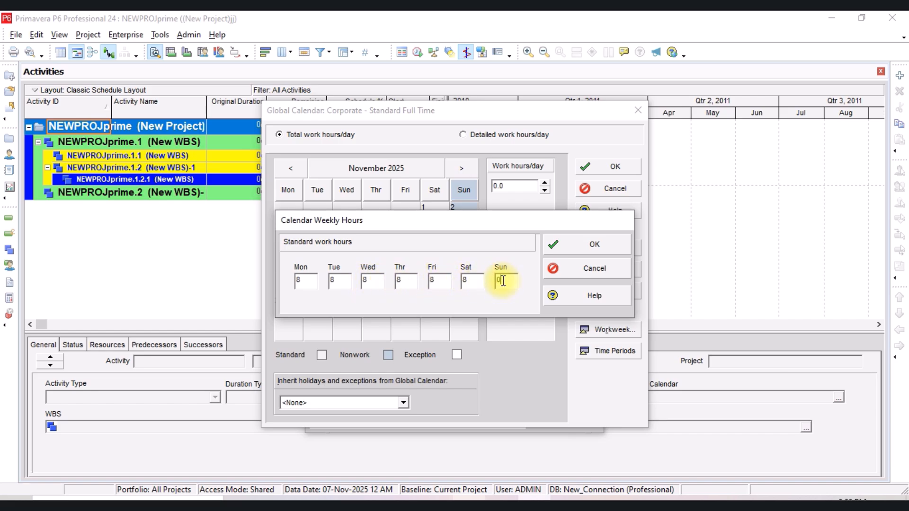
left_click(465, 280)
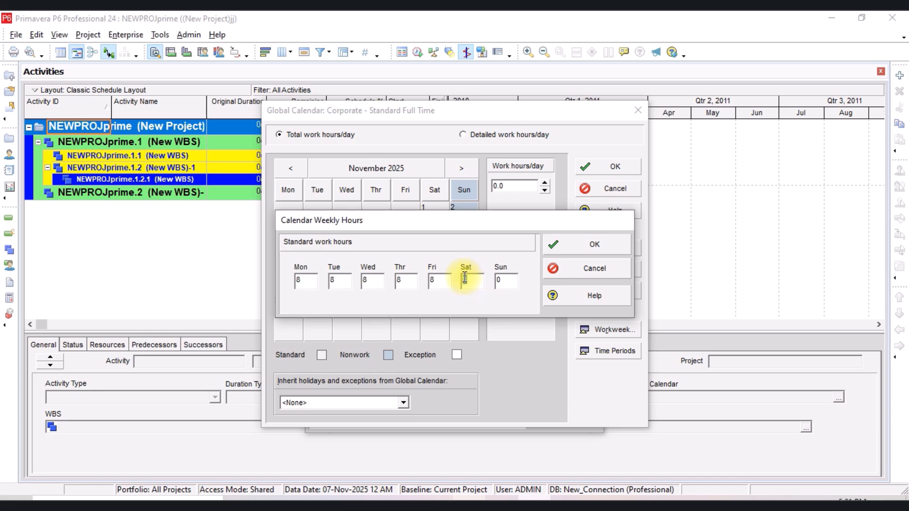
double_click(468, 281)
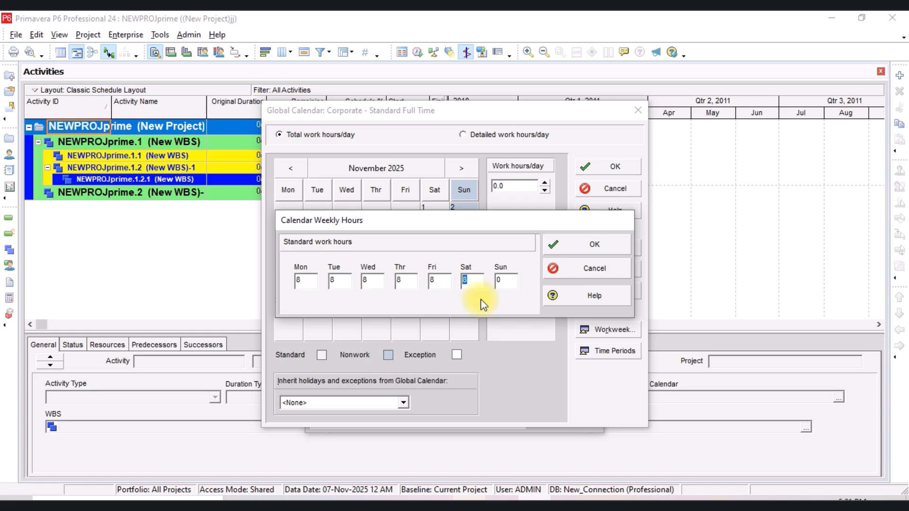
type("0")
left_click(570, 249)
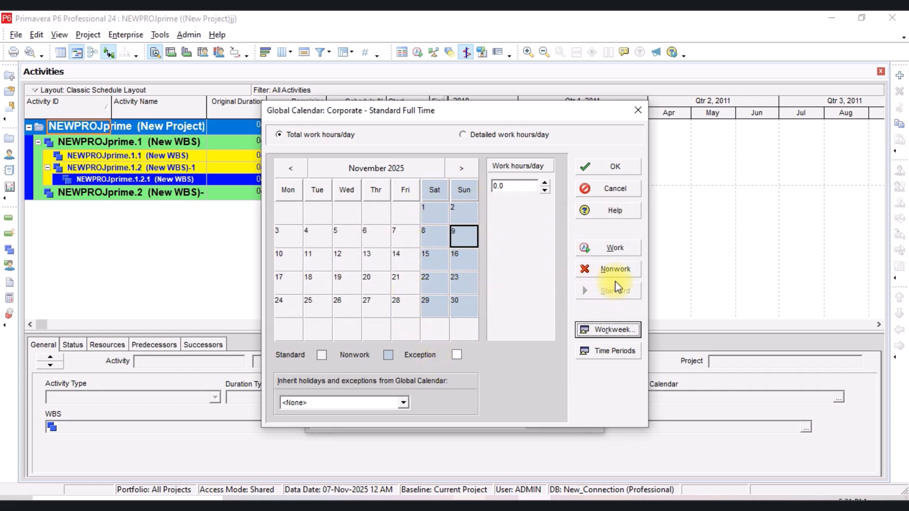
Mark Sunday 16 November 2025 as a work day, compare it with Thursday 13 November, and reset it to standard
left_click(379, 262)
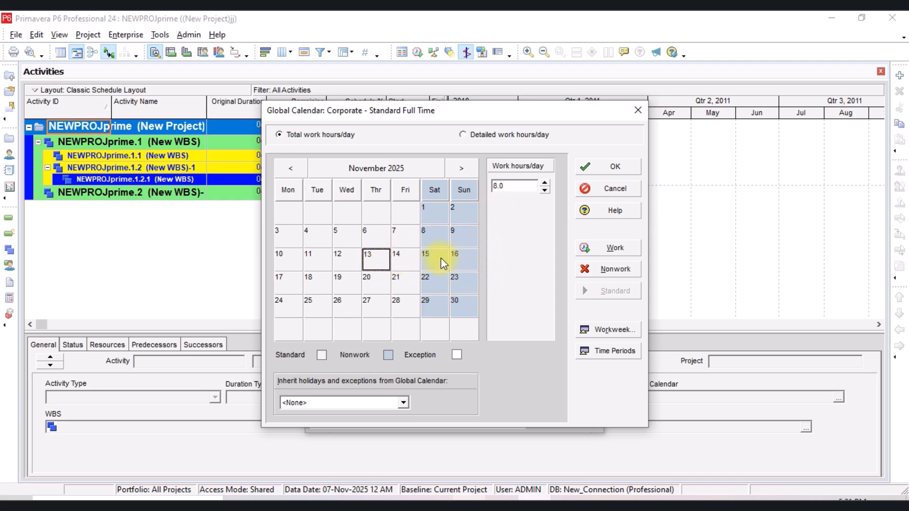
left_click(465, 262)
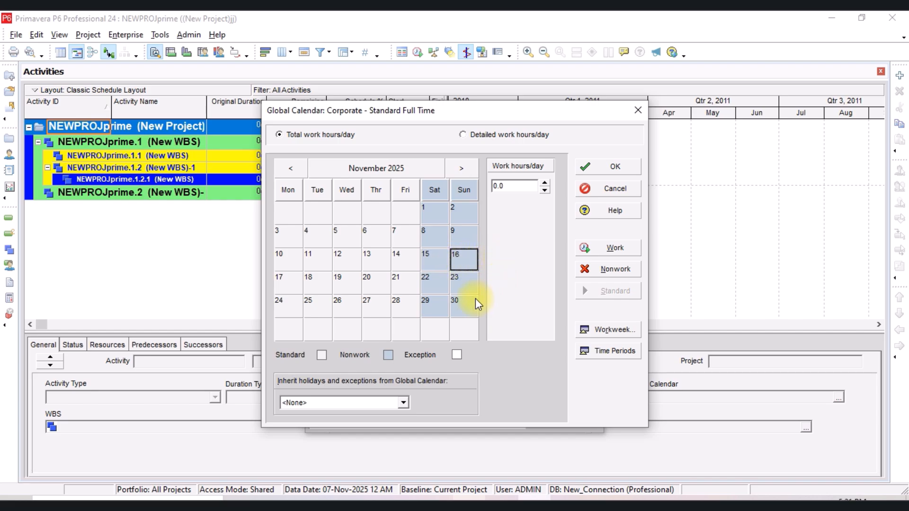
left_click(630, 248)
left_click(370, 260)
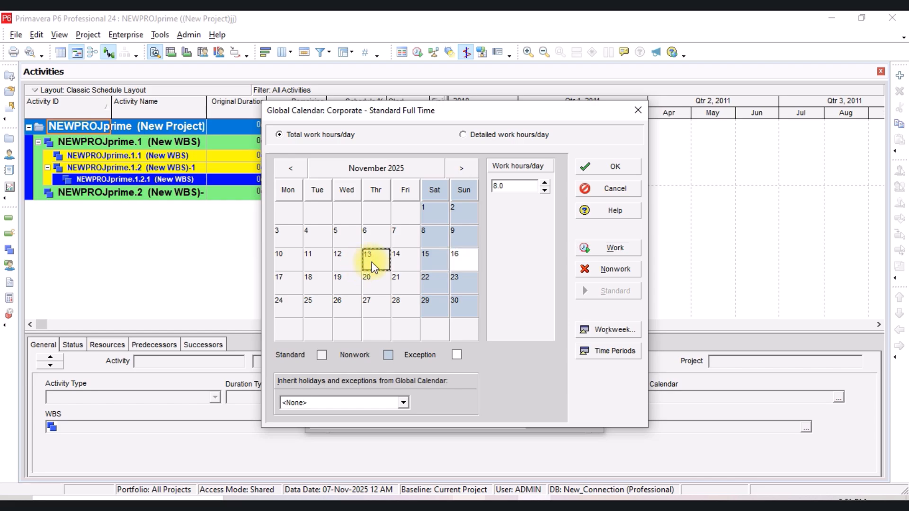
left_click(465, 261)
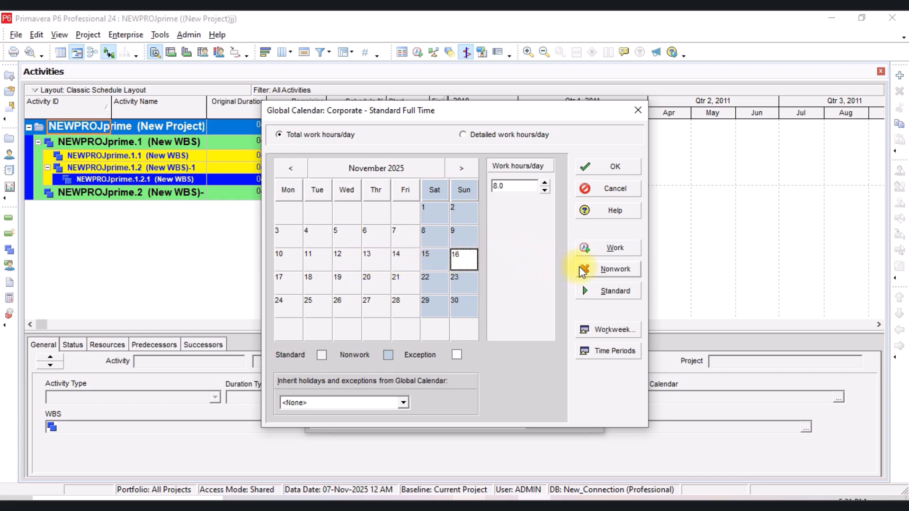
left_click(613, 288)
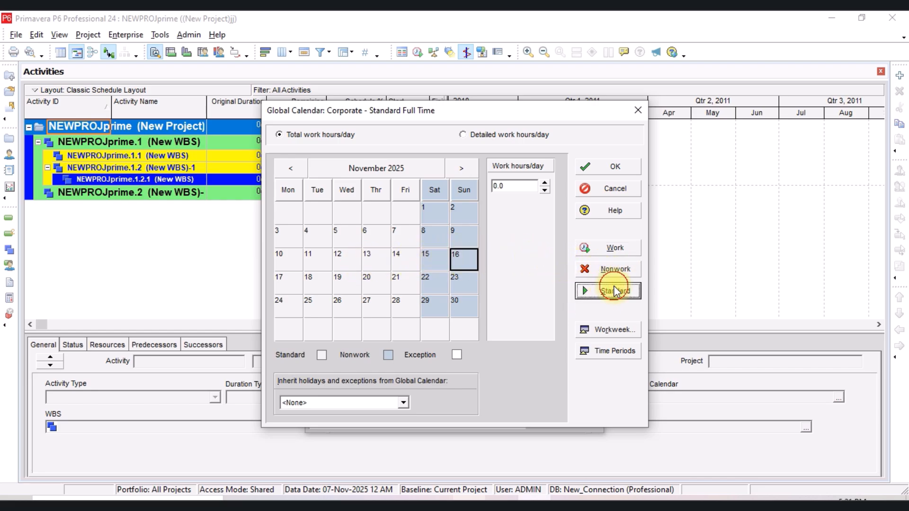
Mark Sunday 23 November 2025 as a work day and change it back to nonwork
left_click(455, 284)
left_click(595, 251)
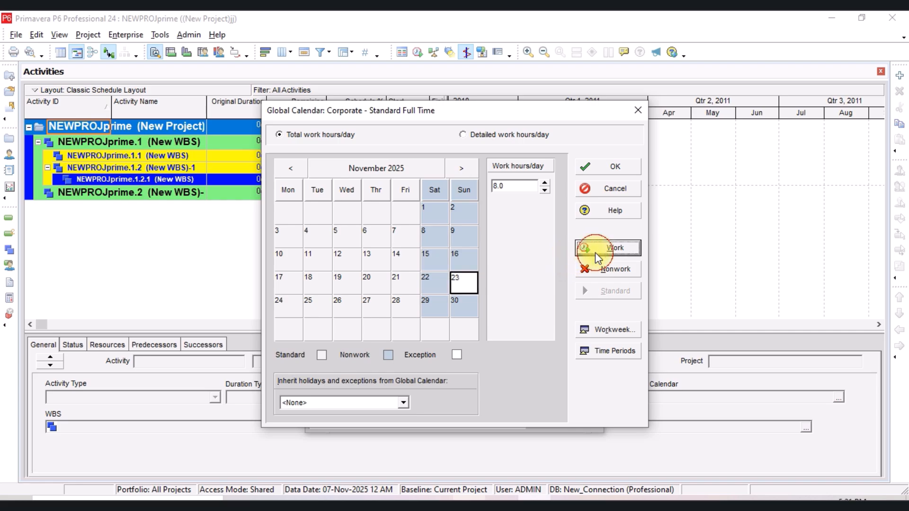
left_click(430, 285)
left_click(470, 284)
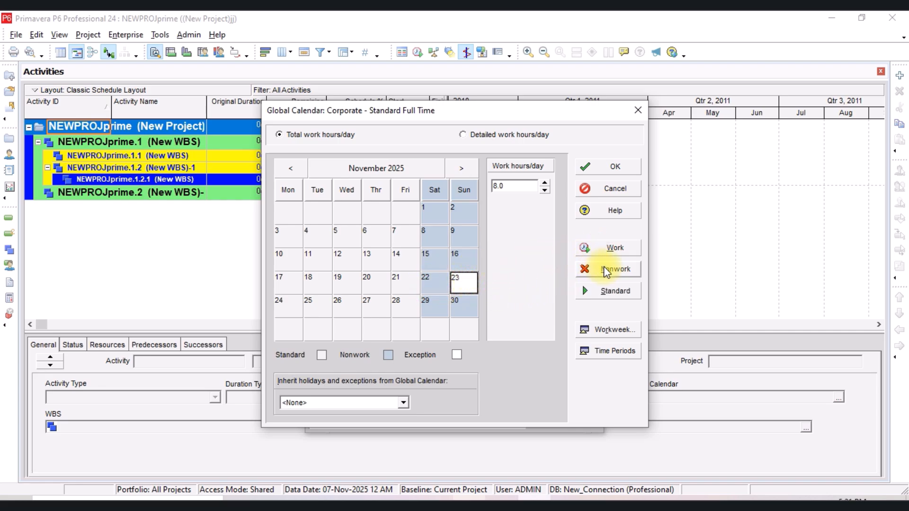
left_click(614, 274)
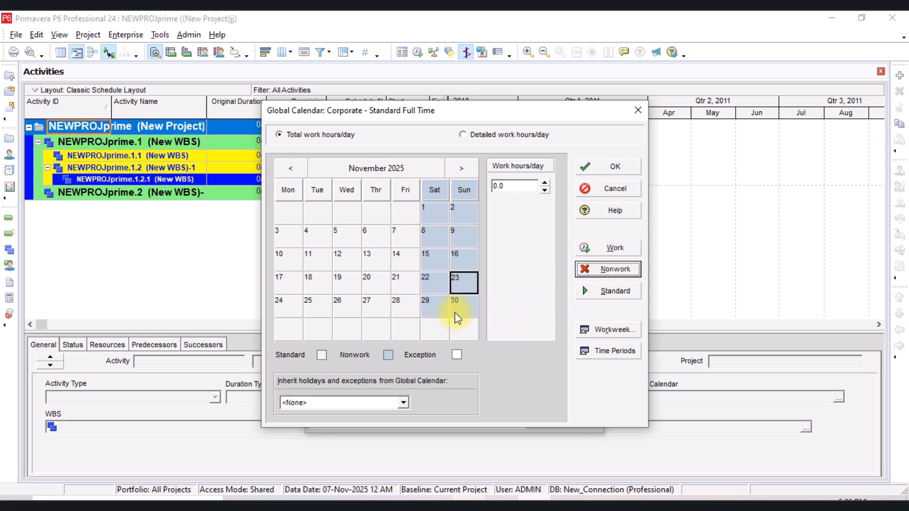
left_click(469, 258)
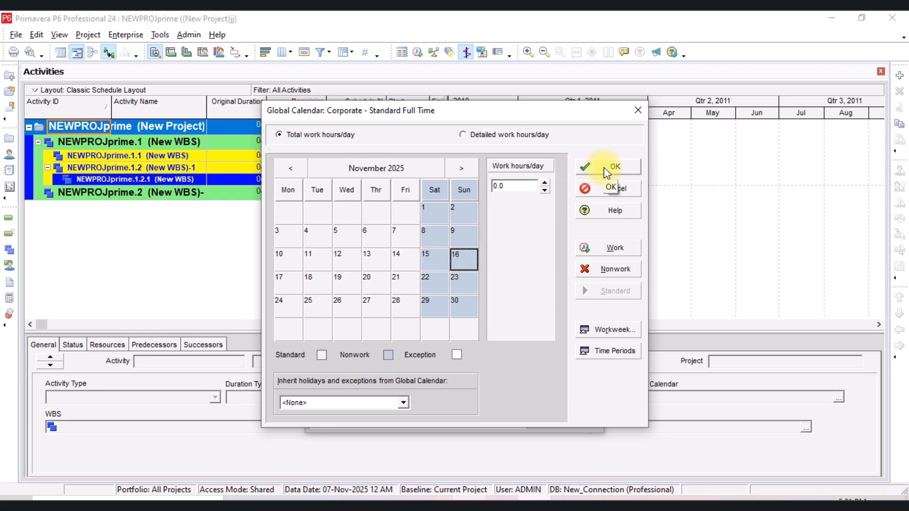
Review the calendar's work hours per day, week, month and year, save the calendar and close the calendar list
left_click(606, 351)
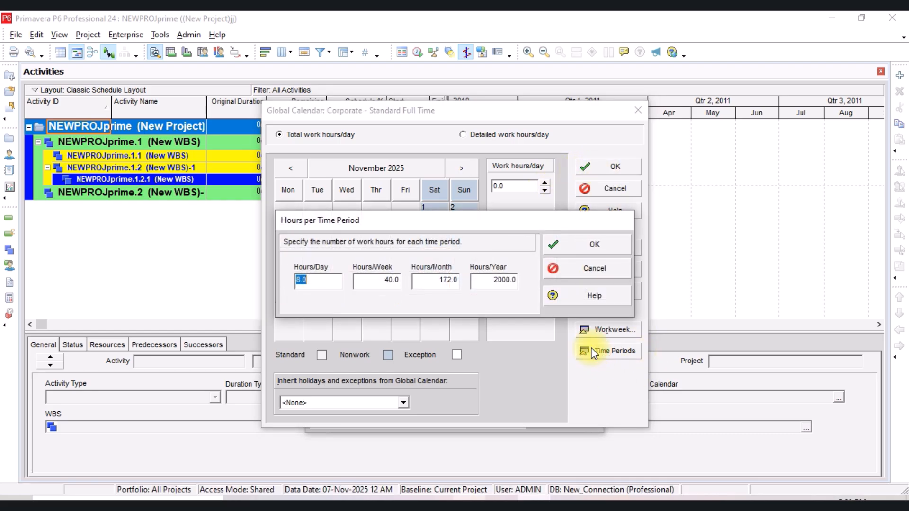
left_click(388, 280)
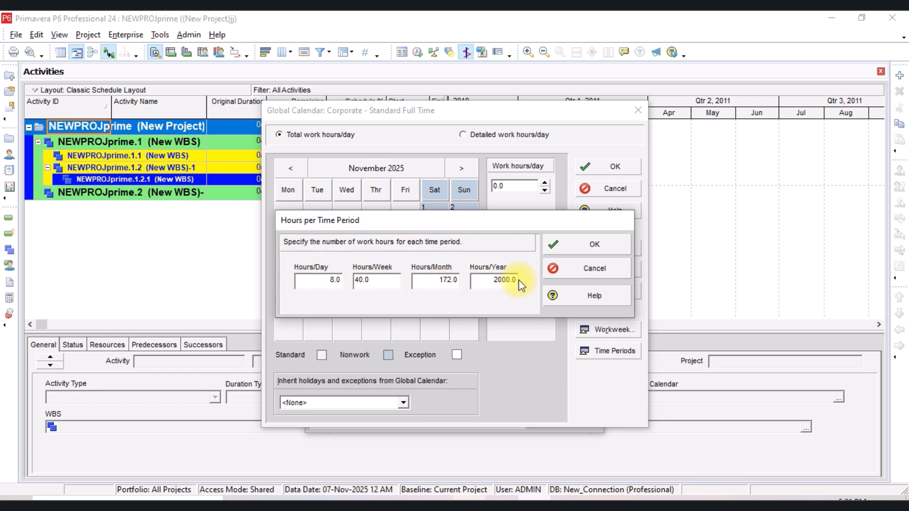
left_click(438, 280)
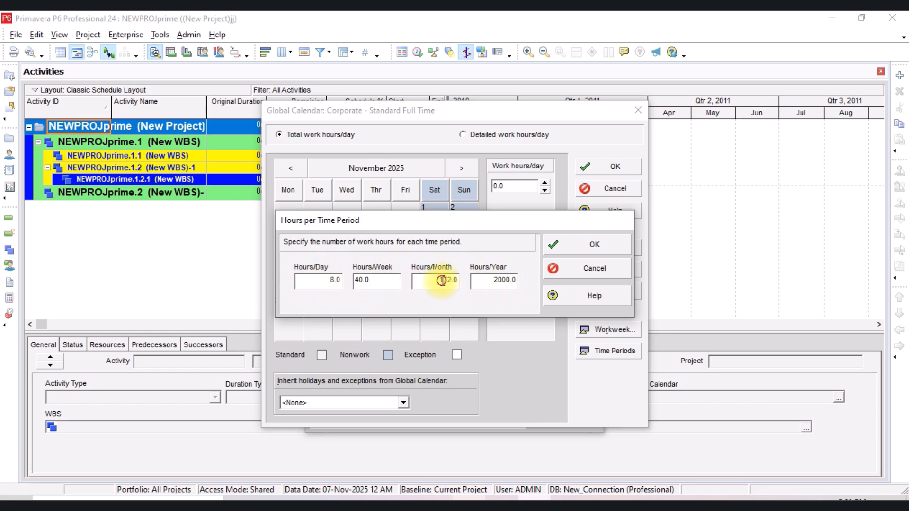
left_click(582, 242)
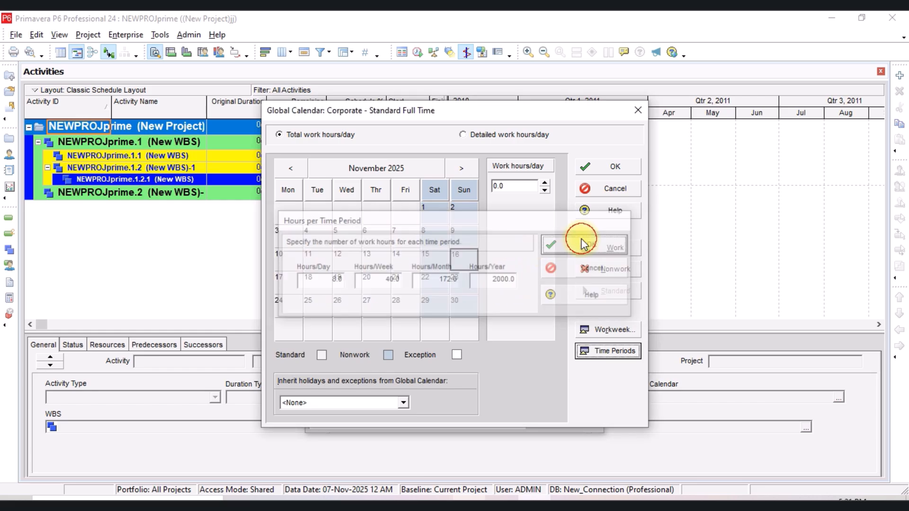
left_click(605, 169)
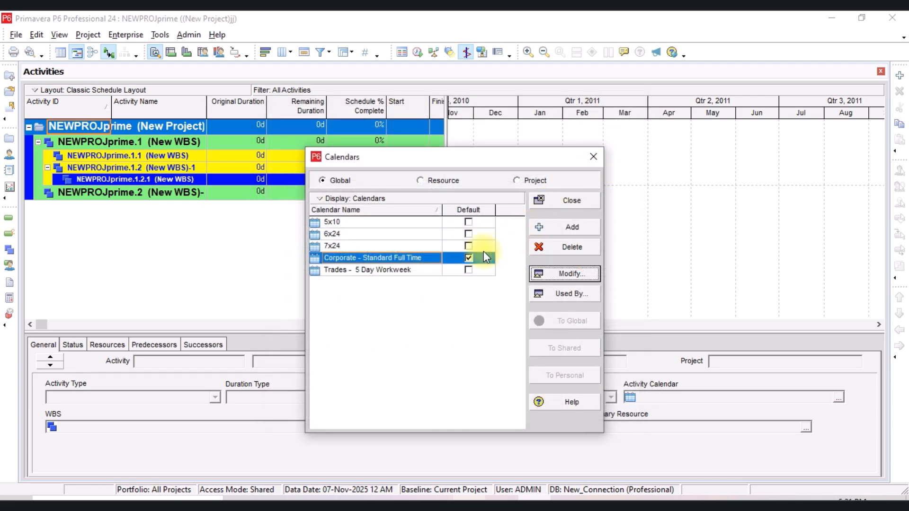
left_click(567, 200)
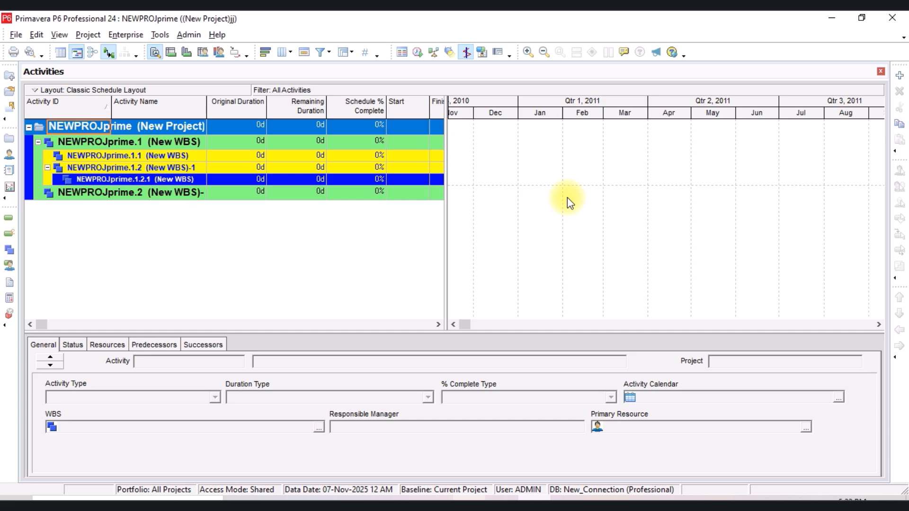
Start creating a new project under the All Initiatives EPS
right_click(231, 223)
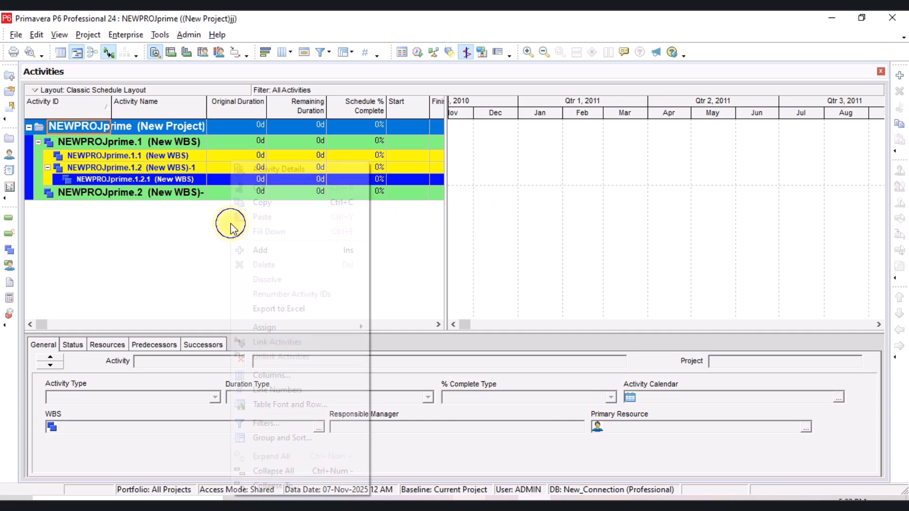
left_click(130, 235)
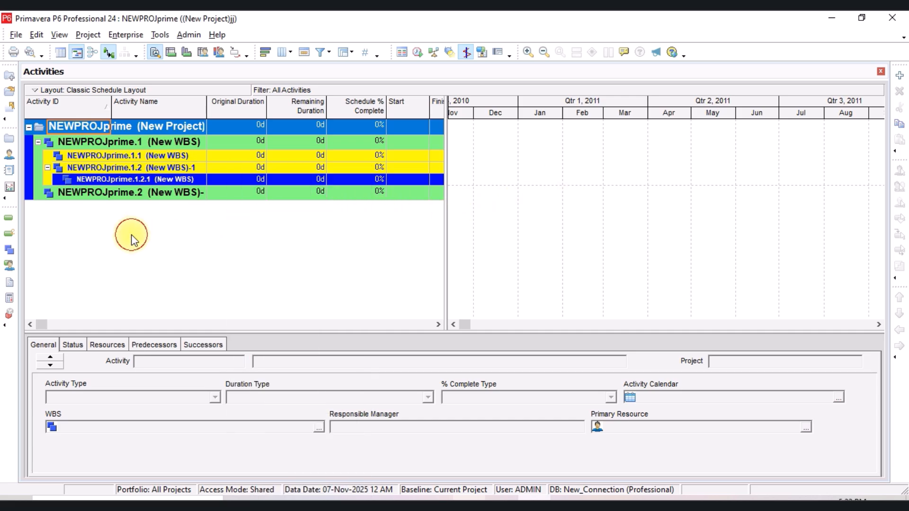
left_click(17, 34)
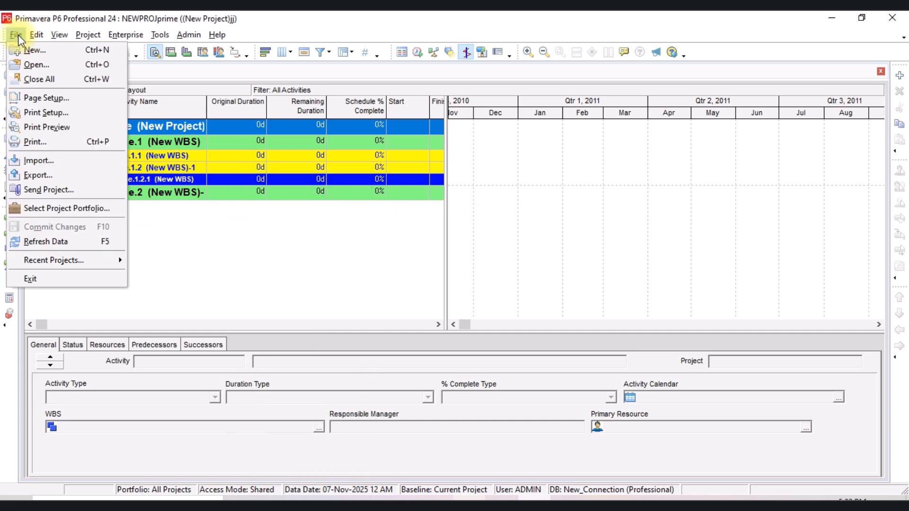
left_click(58, 50)
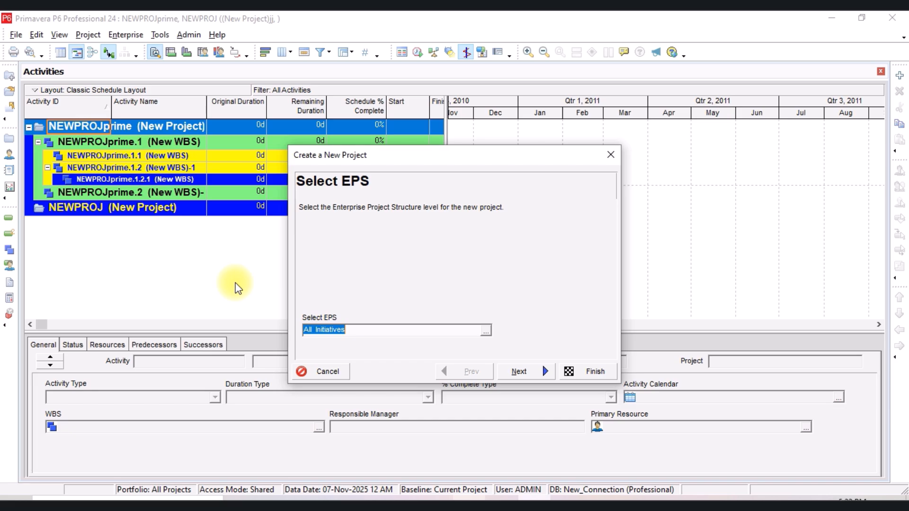
left_click(534, 373)
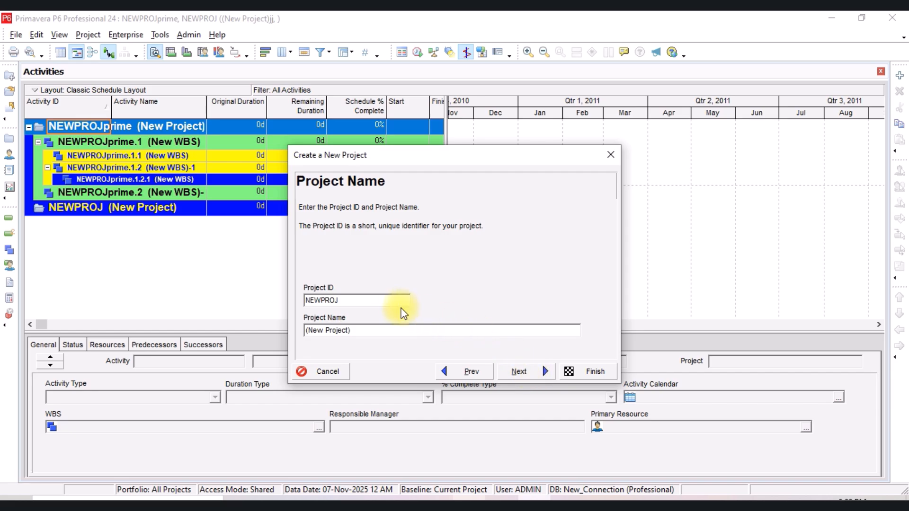
Set the new project's ID to P001 and its name to sample project
left_click_drag(363, 300, 239, 314)
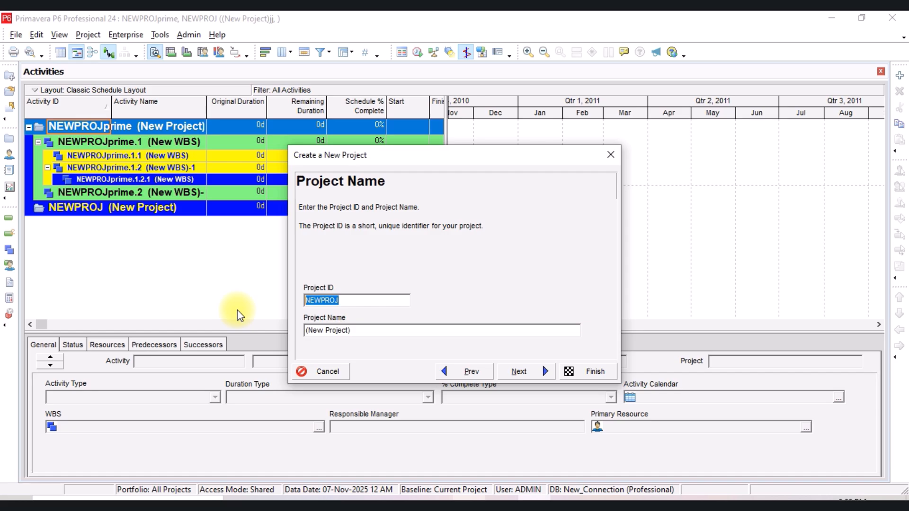
type("P001")
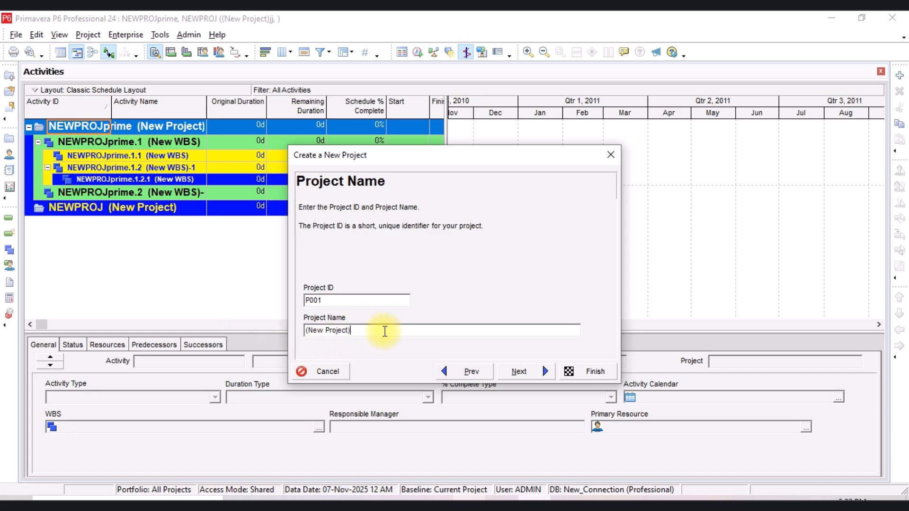
left_click_drag(383, 331, 254, 334)
type("sa")
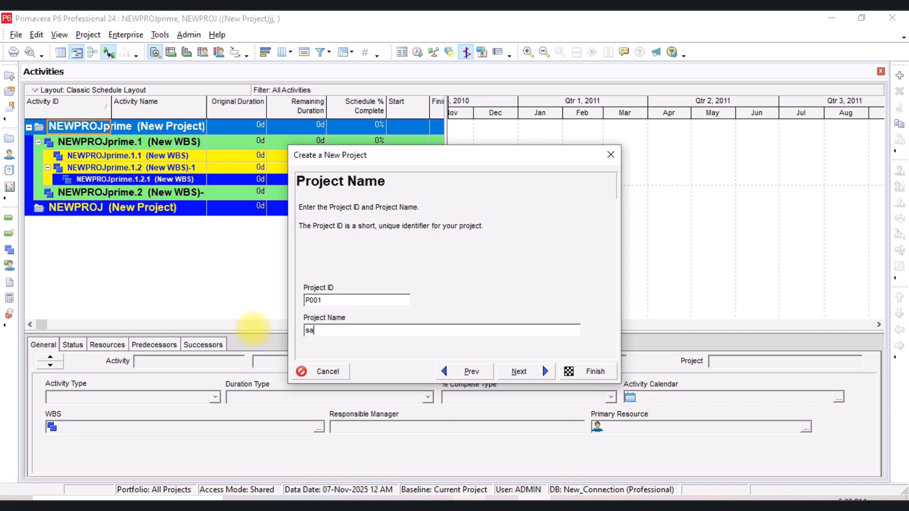
type("mple project")
left_click(521, 372)
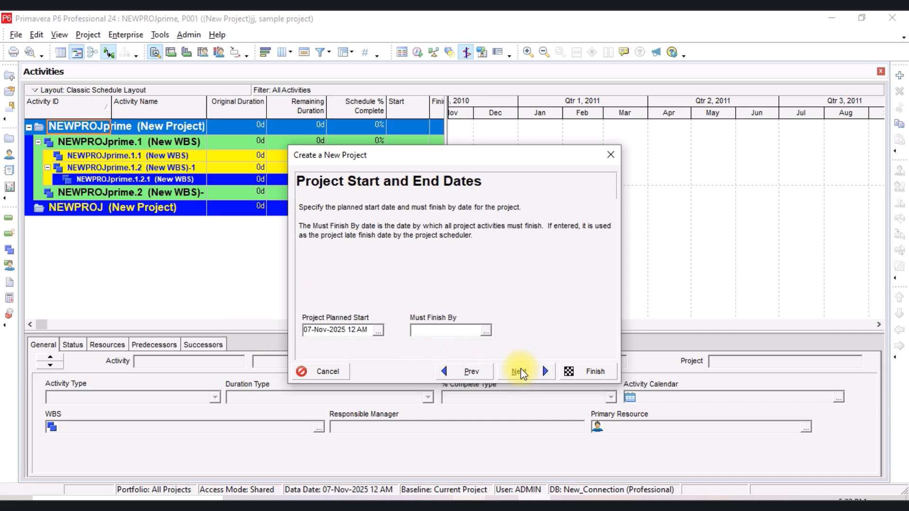
Set the project's planned start to 14-Nov-2025 12 AM and leave the Must Finish By date empty
left_click(335, 330)
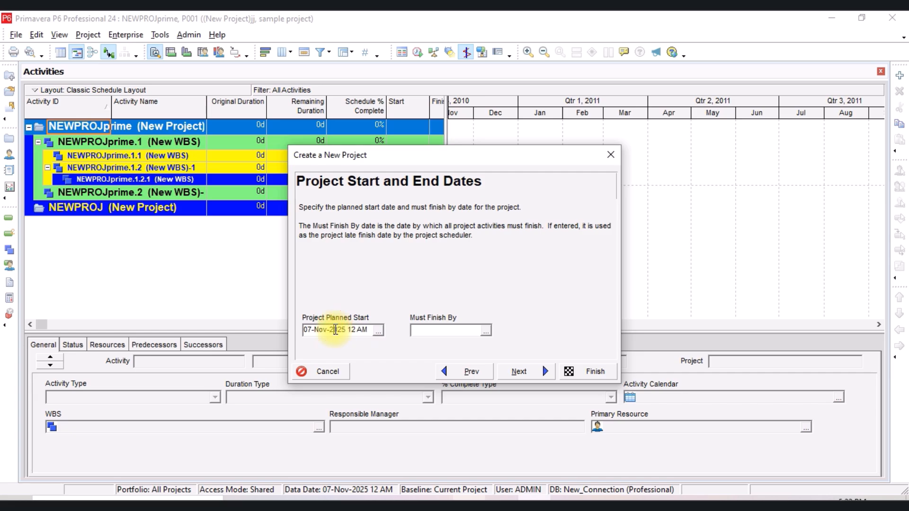
left_click(379, 331)
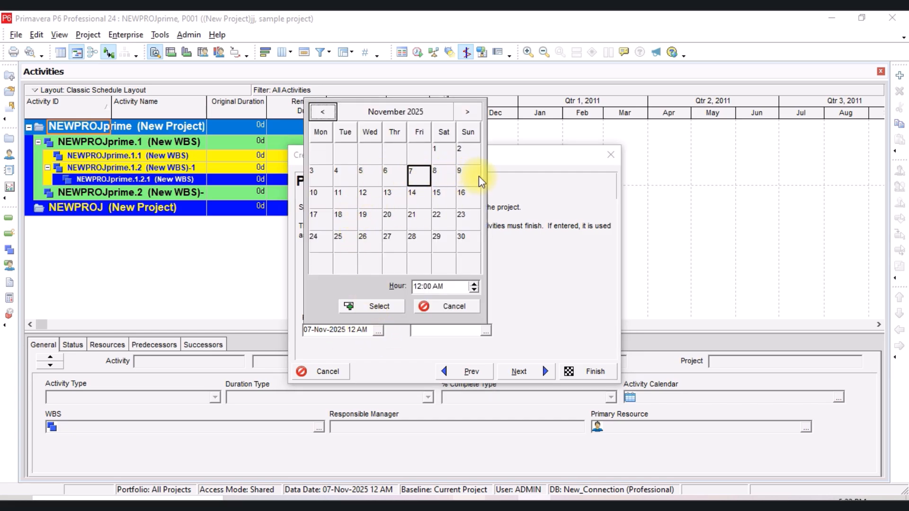
left_click(418, 194)
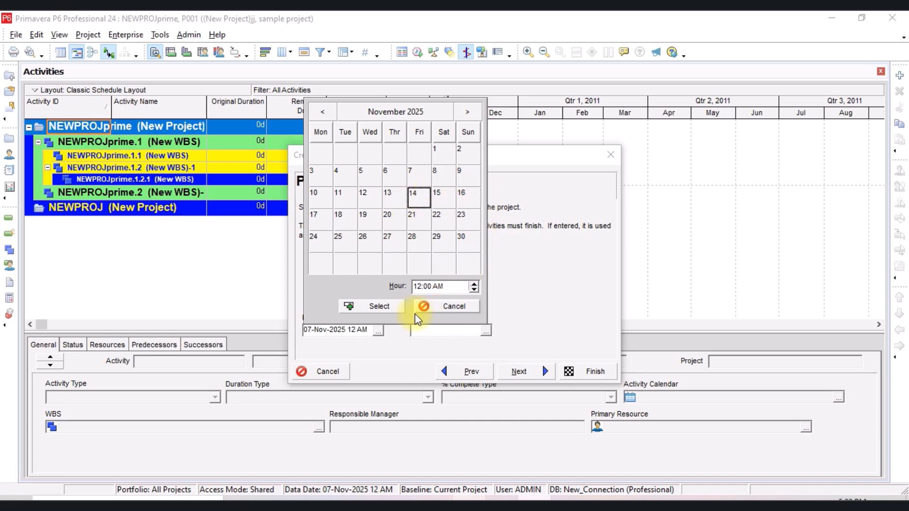
left_click(382, 308)
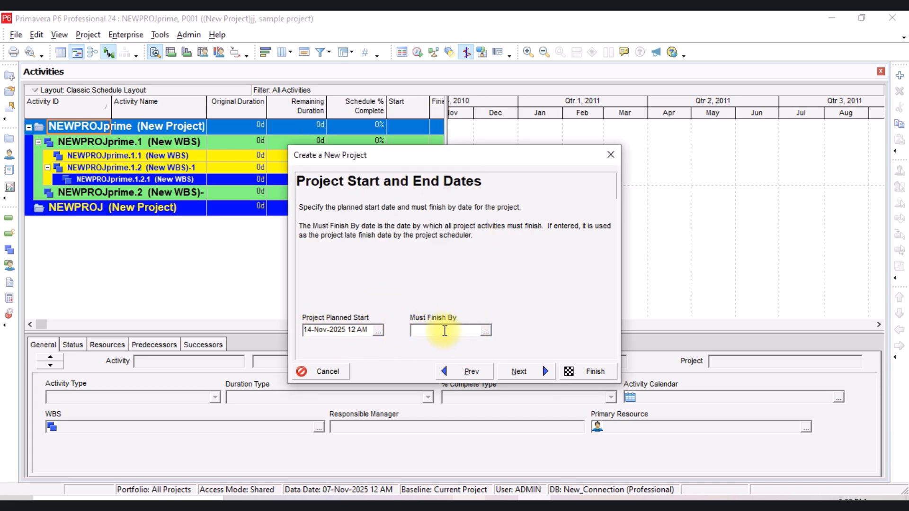
left_click(519, 372)
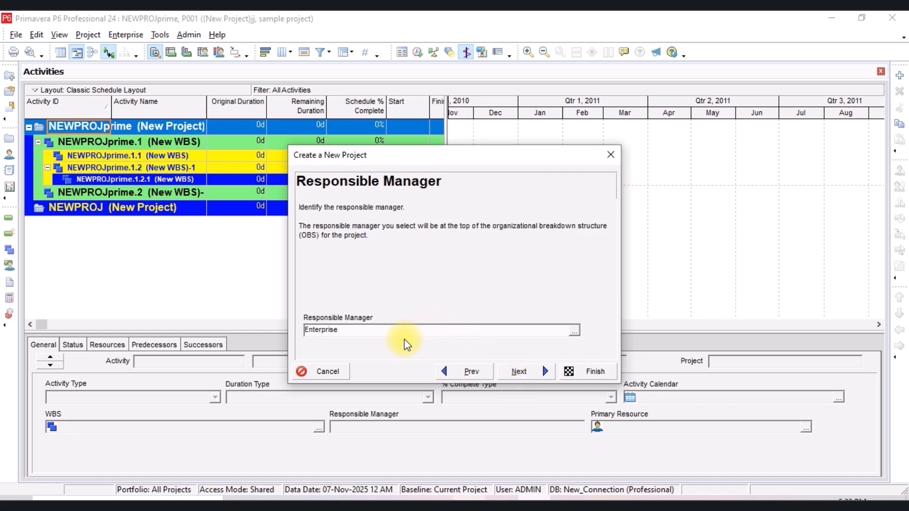
Keep Enterprise as responsible manager and Standard Rate as the rate type, and finish creating the project
left_click(573, 331)
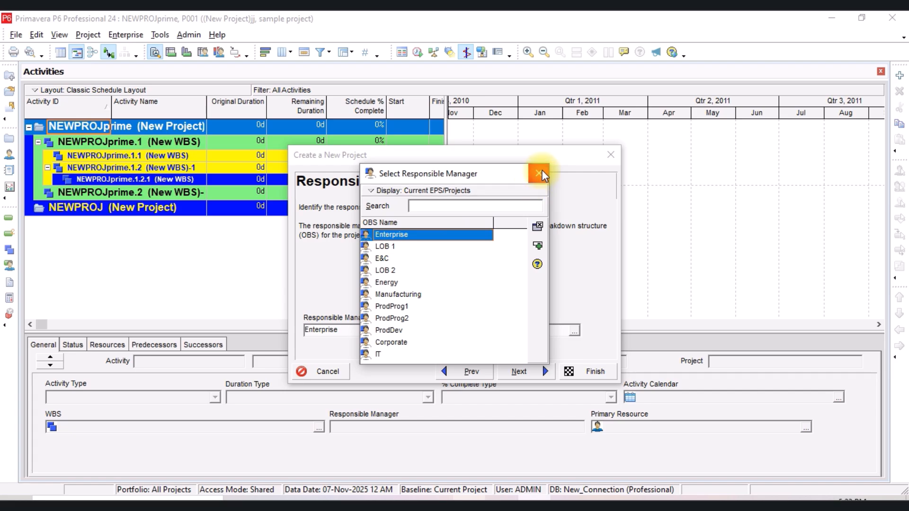
left_click(539, 173)
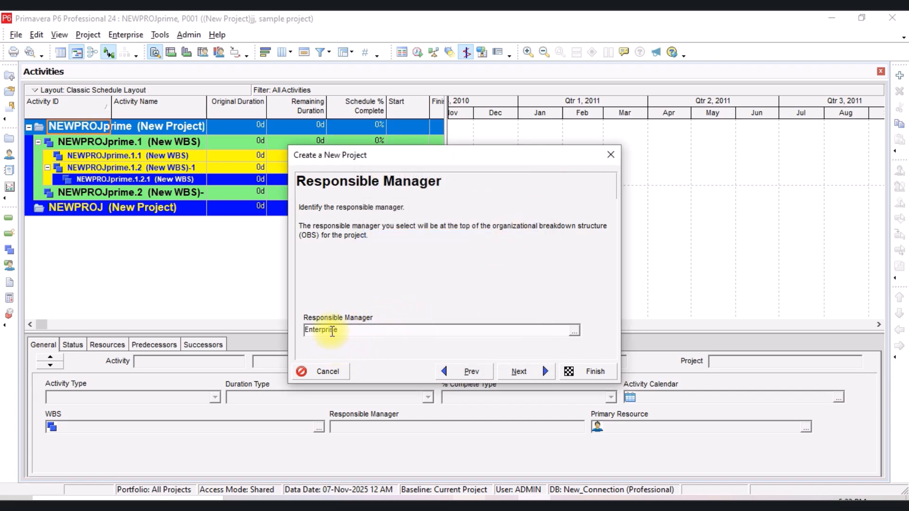
left_click(533, 373)
left_click(437, 344)
left_click(483, 336)
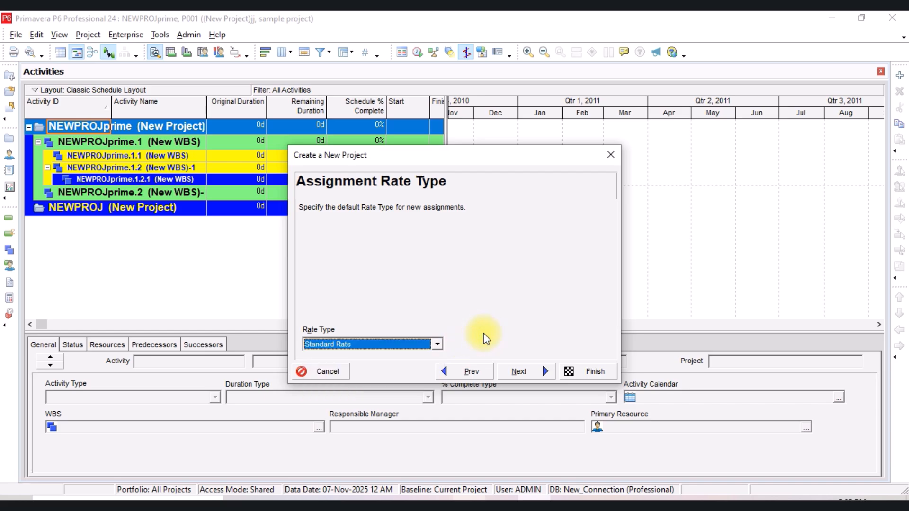
left_click(531, 374)
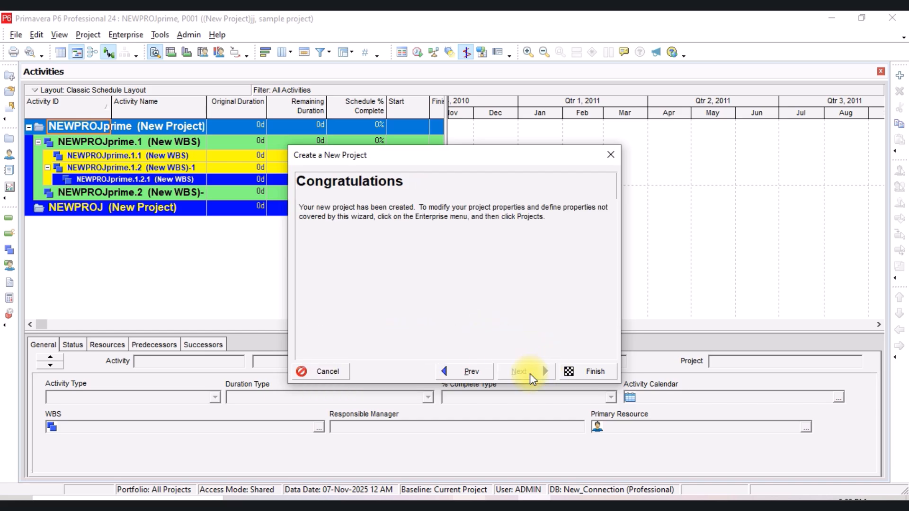
left_click(577, 372)
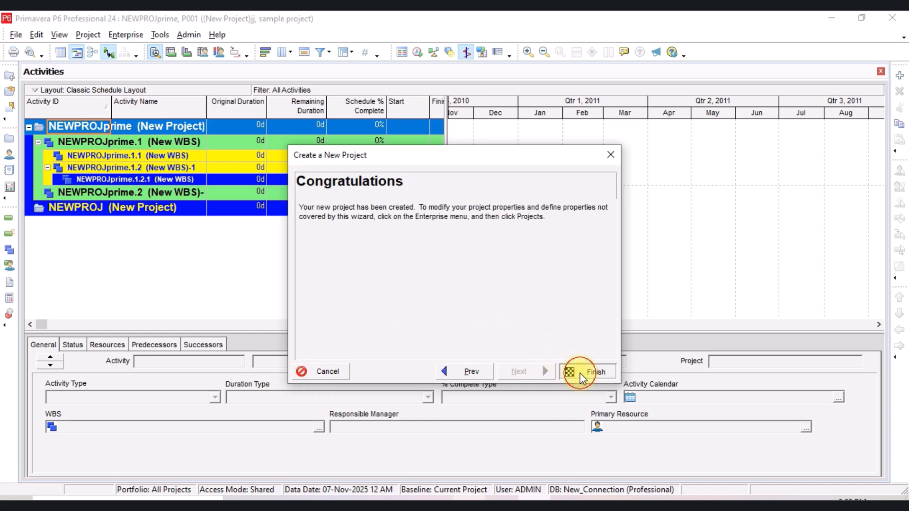
Undo the unnamed activity in project P001 and add a new activity named starting planning
key("ctrl+z")
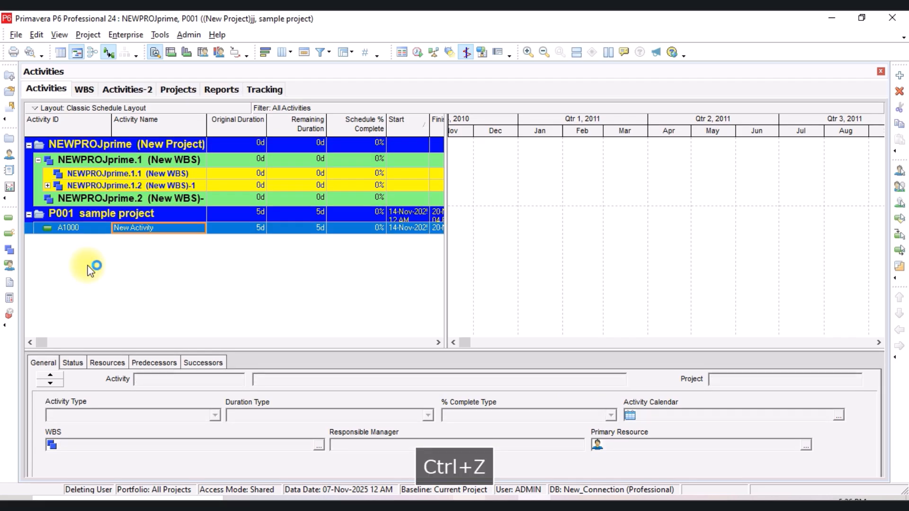
left_click(86, 220)
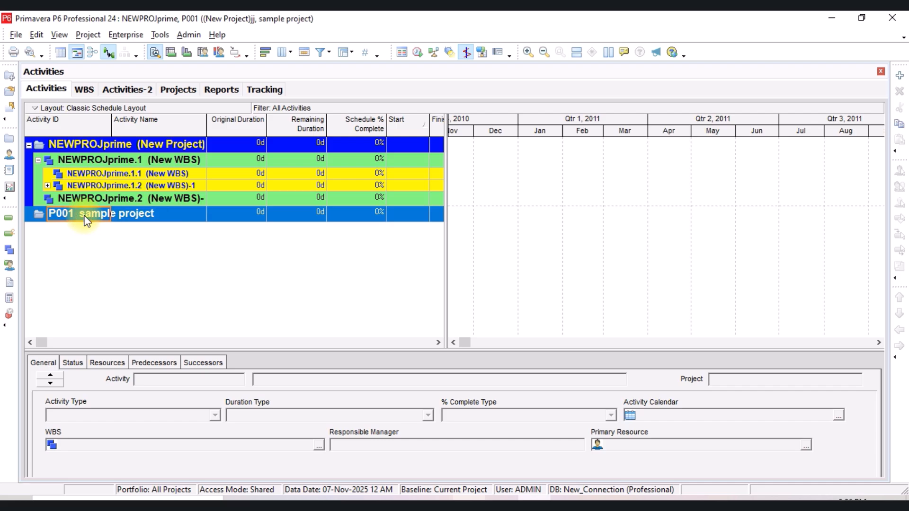
right_click(86, 221)
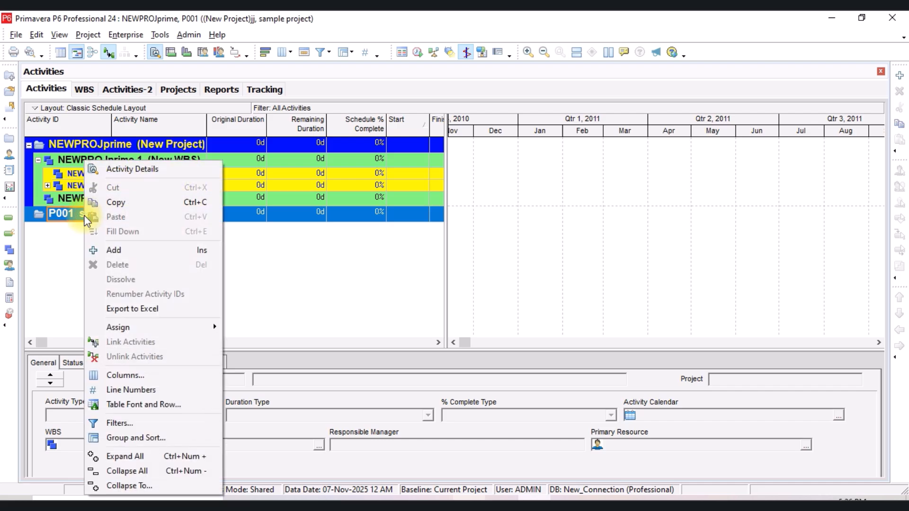
left_click(142, 251)
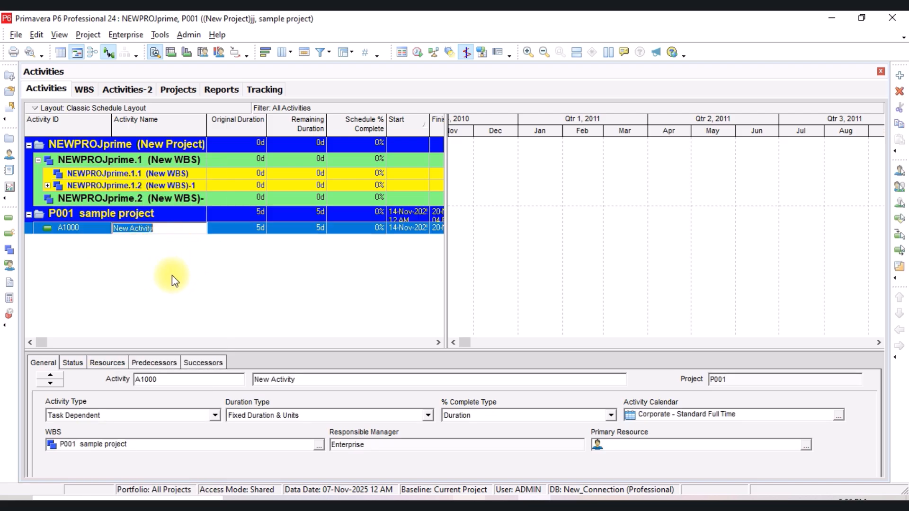
type("starting planning")
left_click(145, 232)
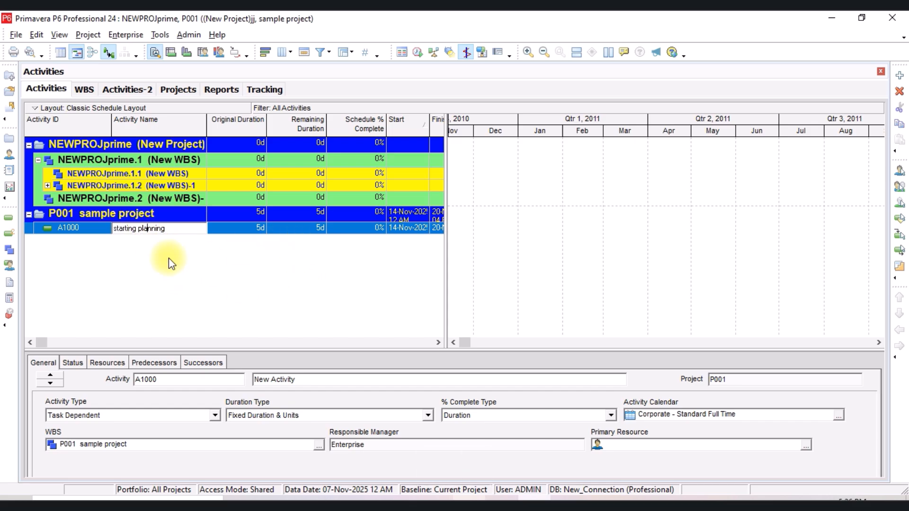
left_click(169, 257)
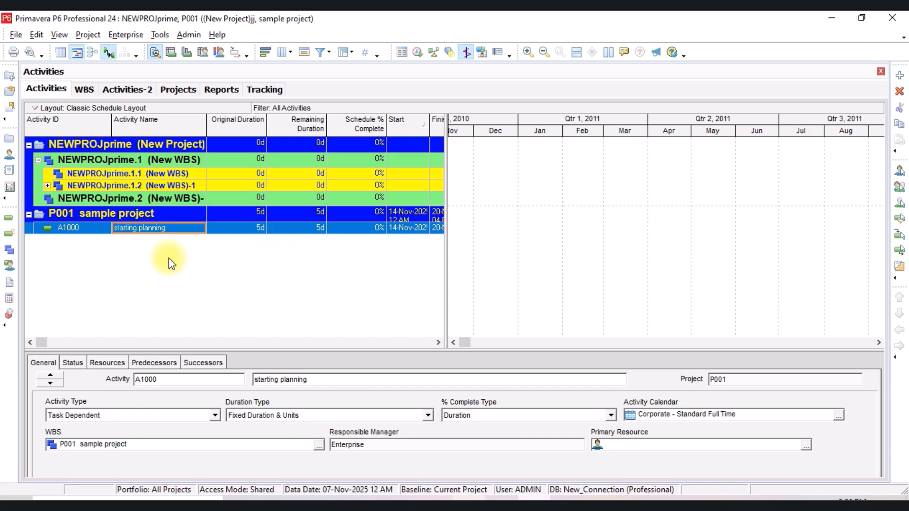
Set the original duration of the starting planning activity to 6 days and widen the activity table to show the Finish column
left_click(254, 229)
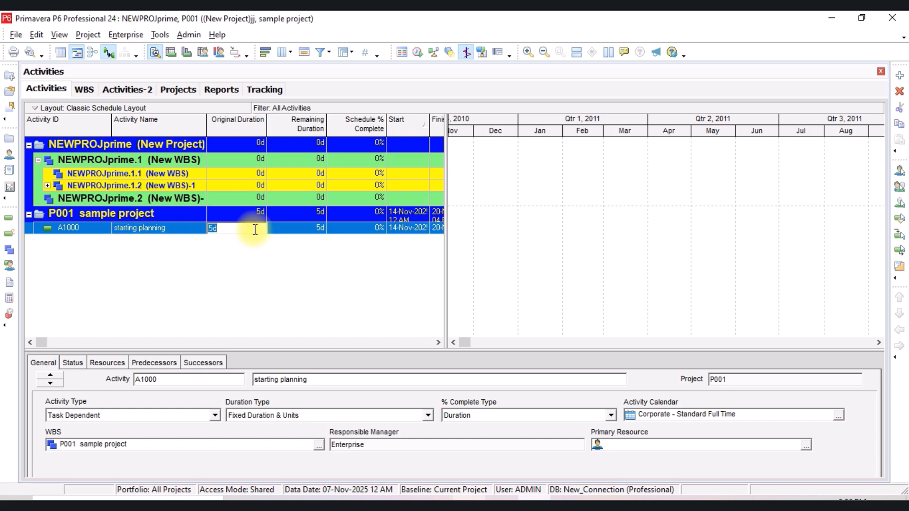
left_click(295, 275)
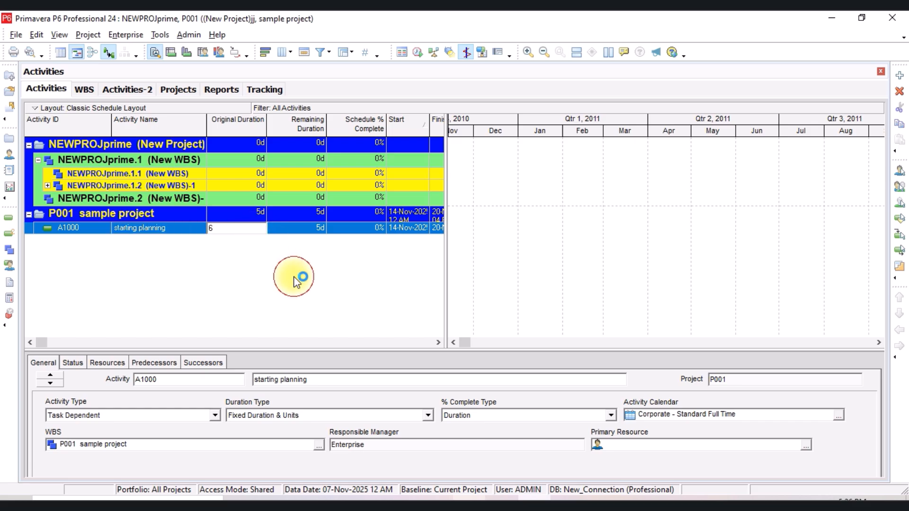
left_click_drag(446, 239, 507, 239)
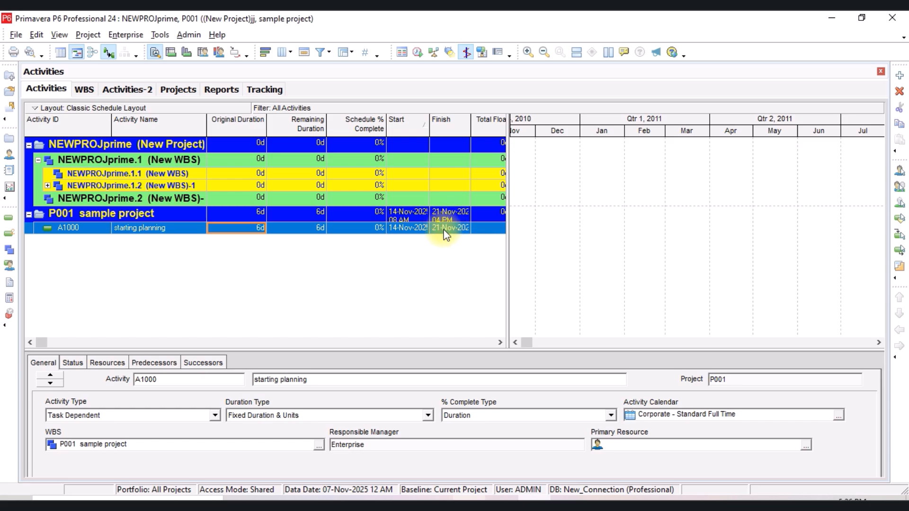
Add two more activities with default names to project P001
right_click(81, 228)
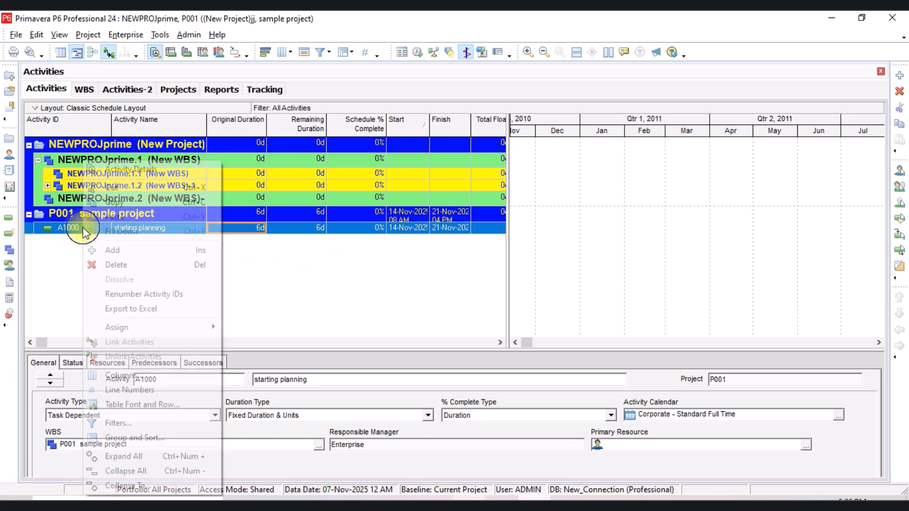
left_click(124, 248)
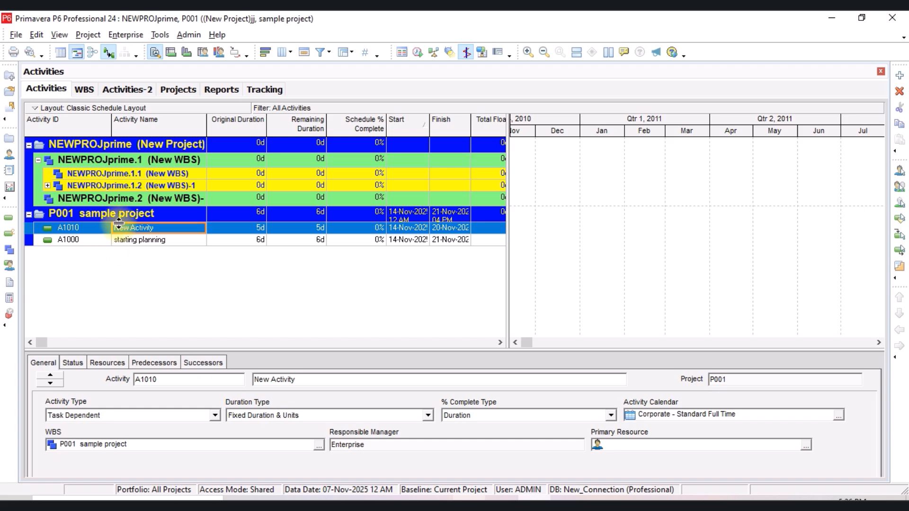
left_click(96, 210)
right_click(95, 209)
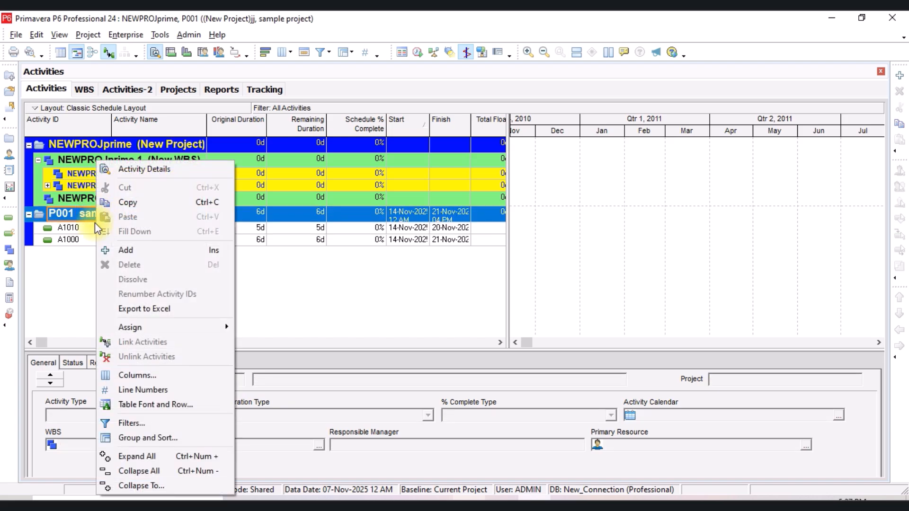
left_click(132, 252)
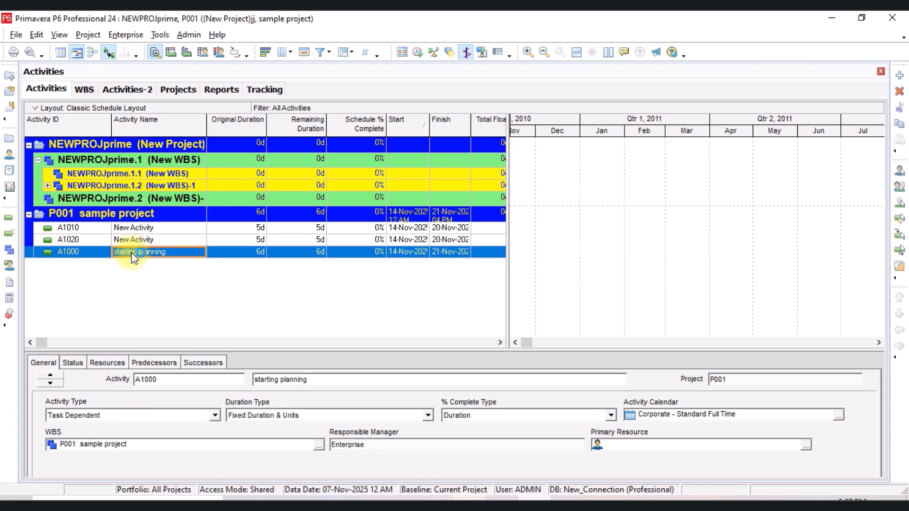